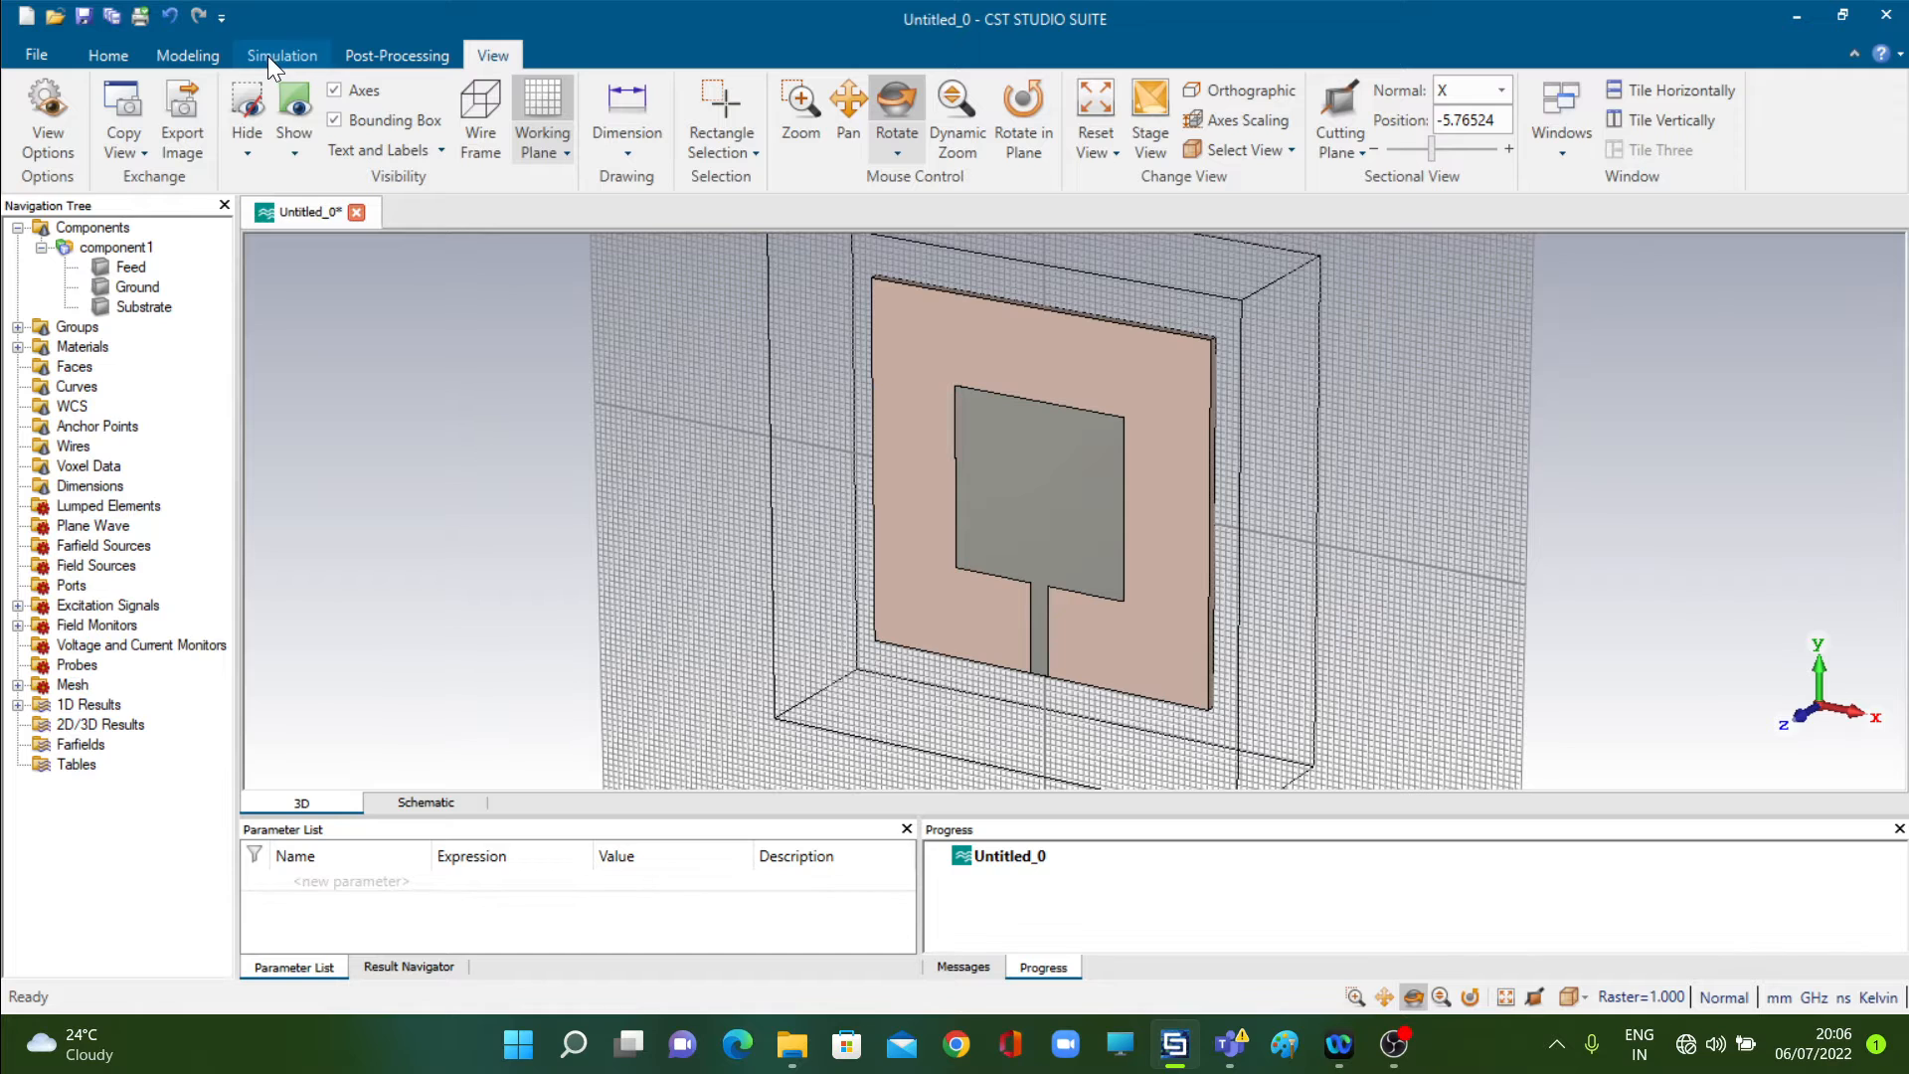
- Launch the solver ports macro for calculating the port extension coefficient
click(255, 56)
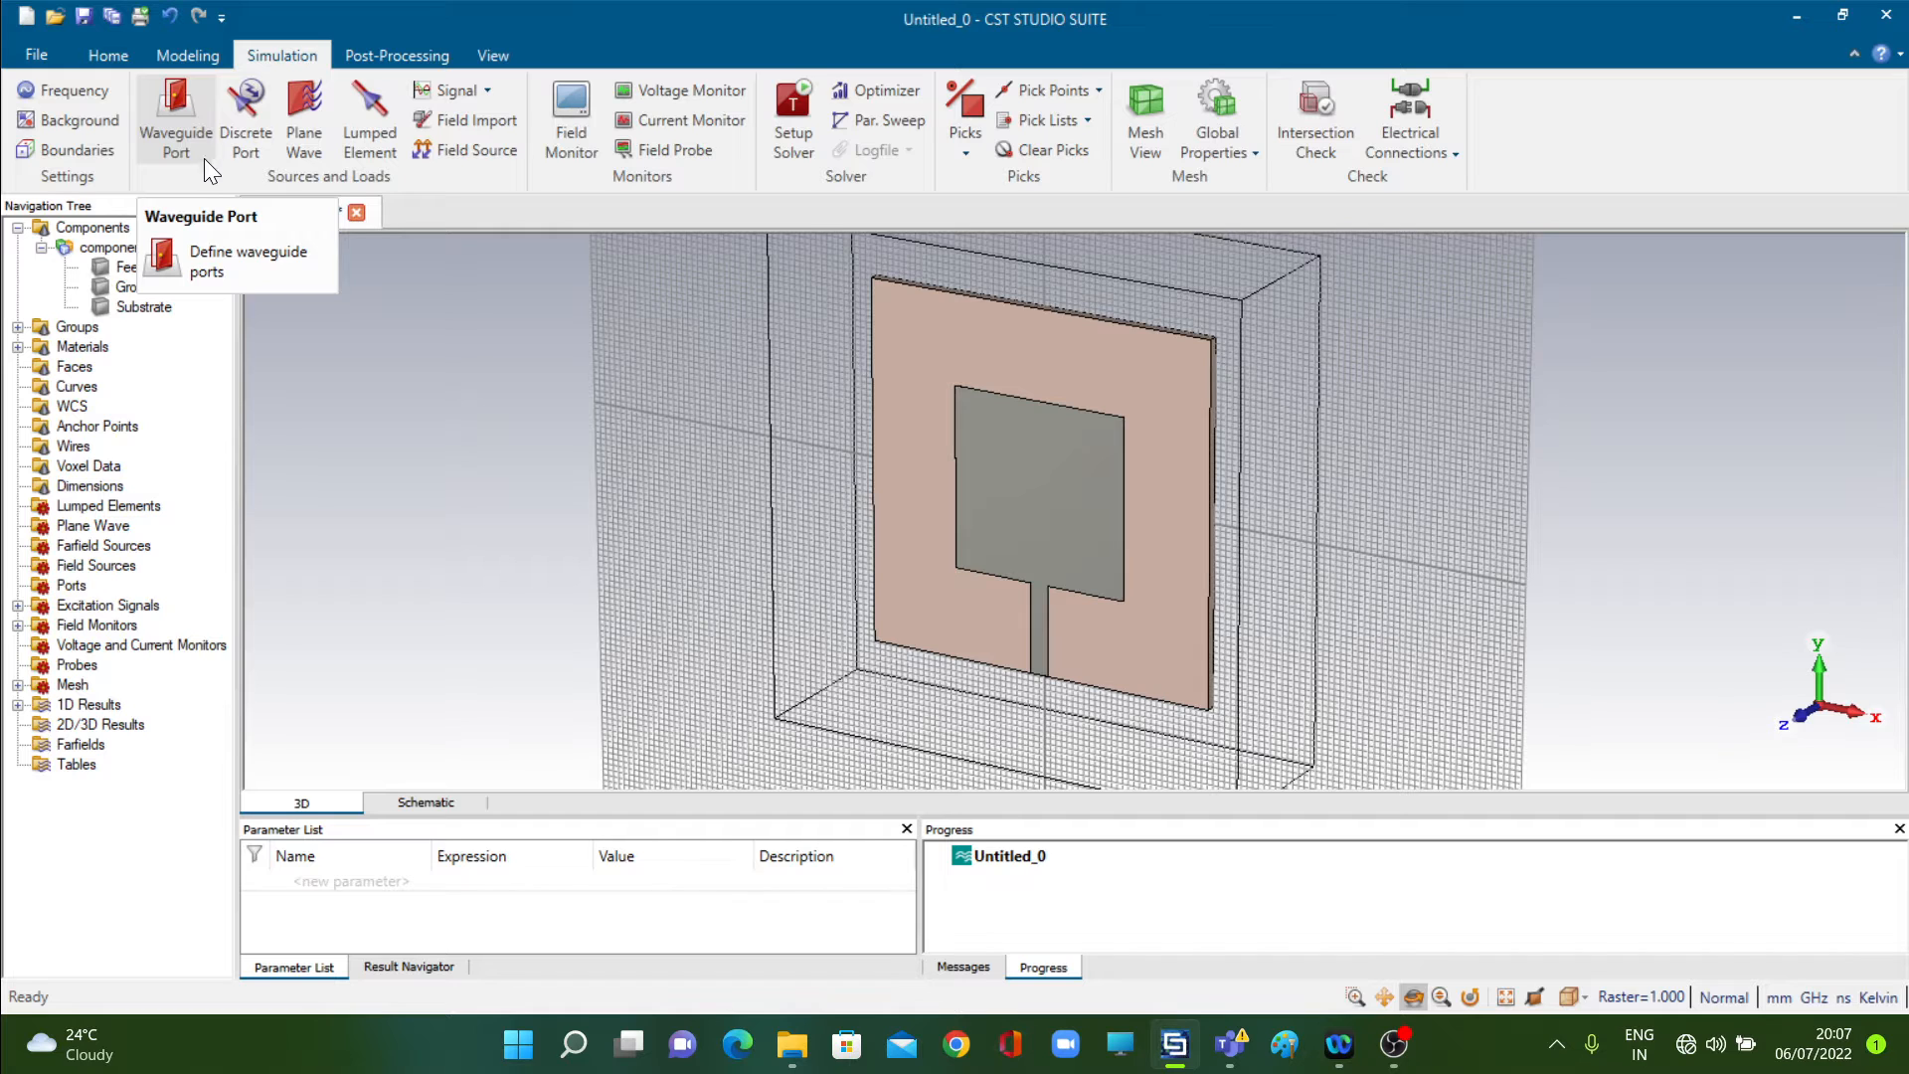
click(107, 56)
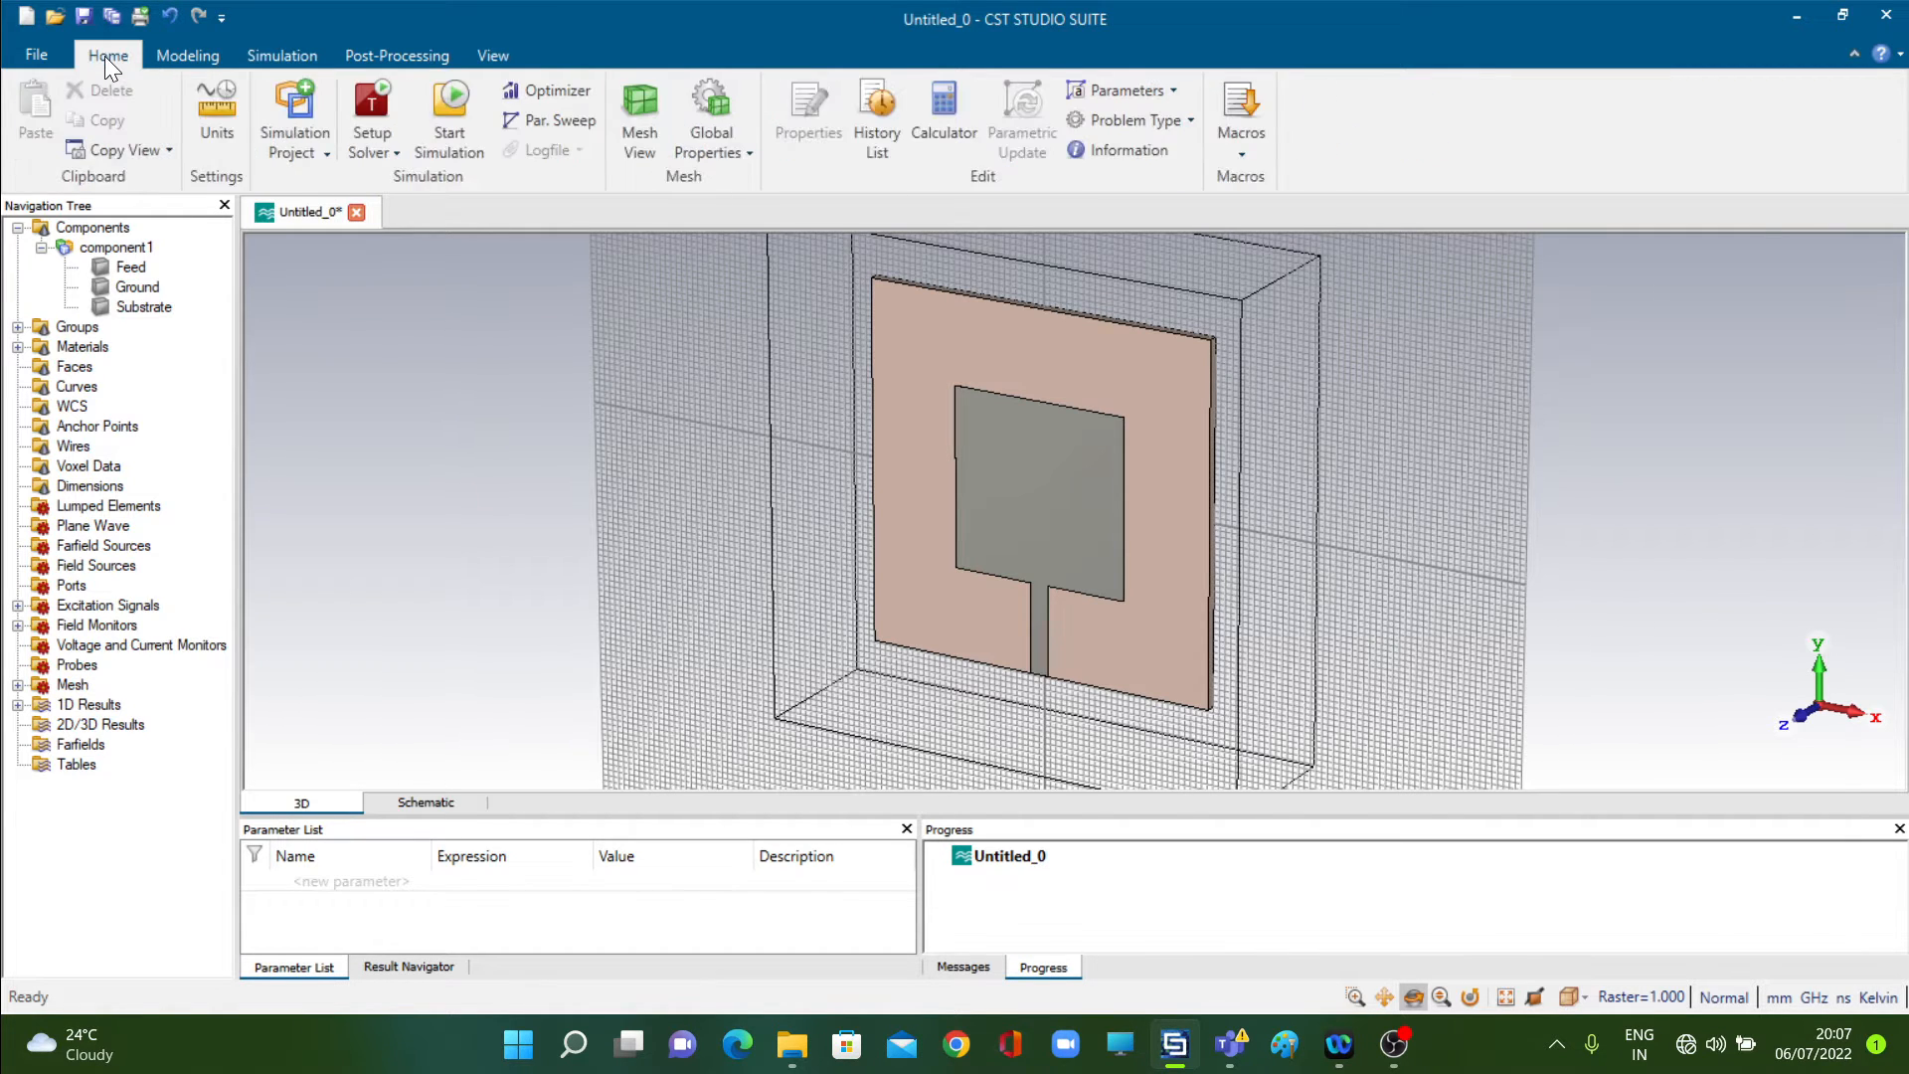
click(1249, 133)
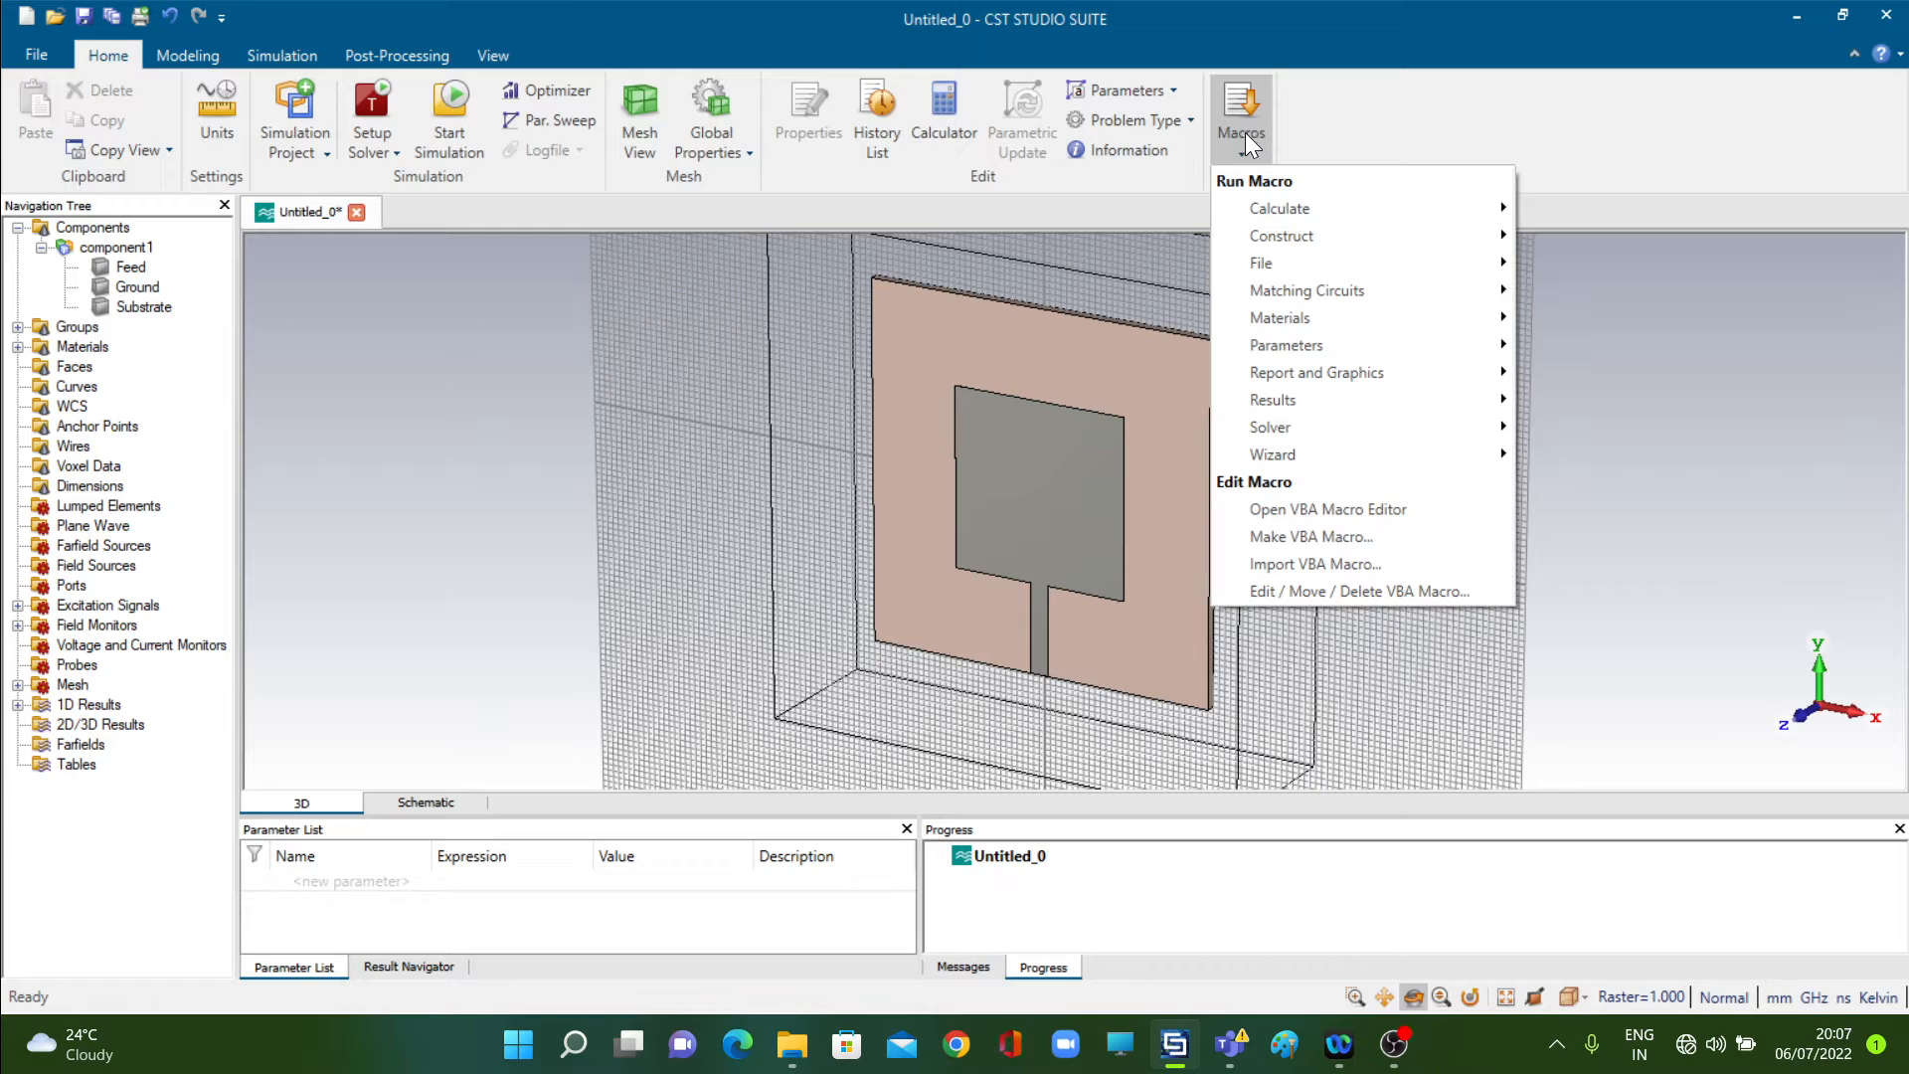
mouse_move(1391, 429)
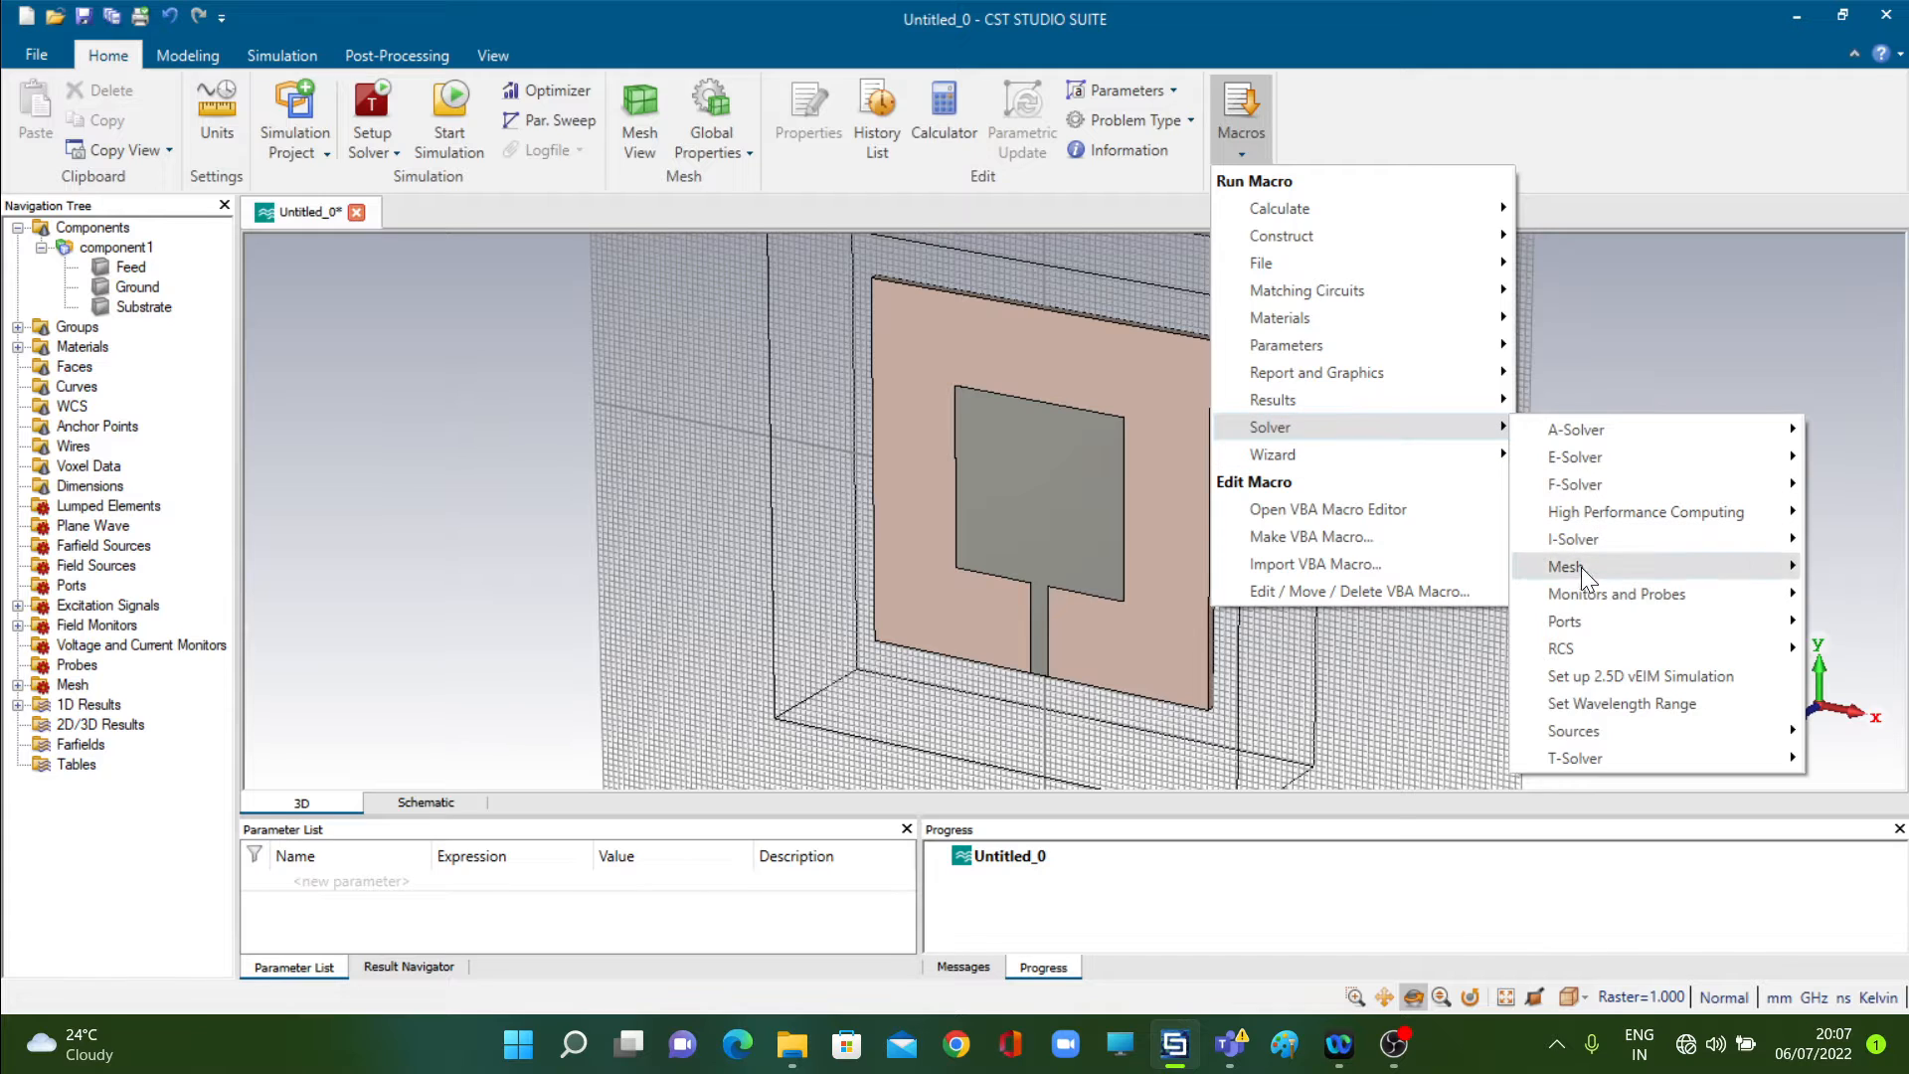
mouse_move(1577, 617)
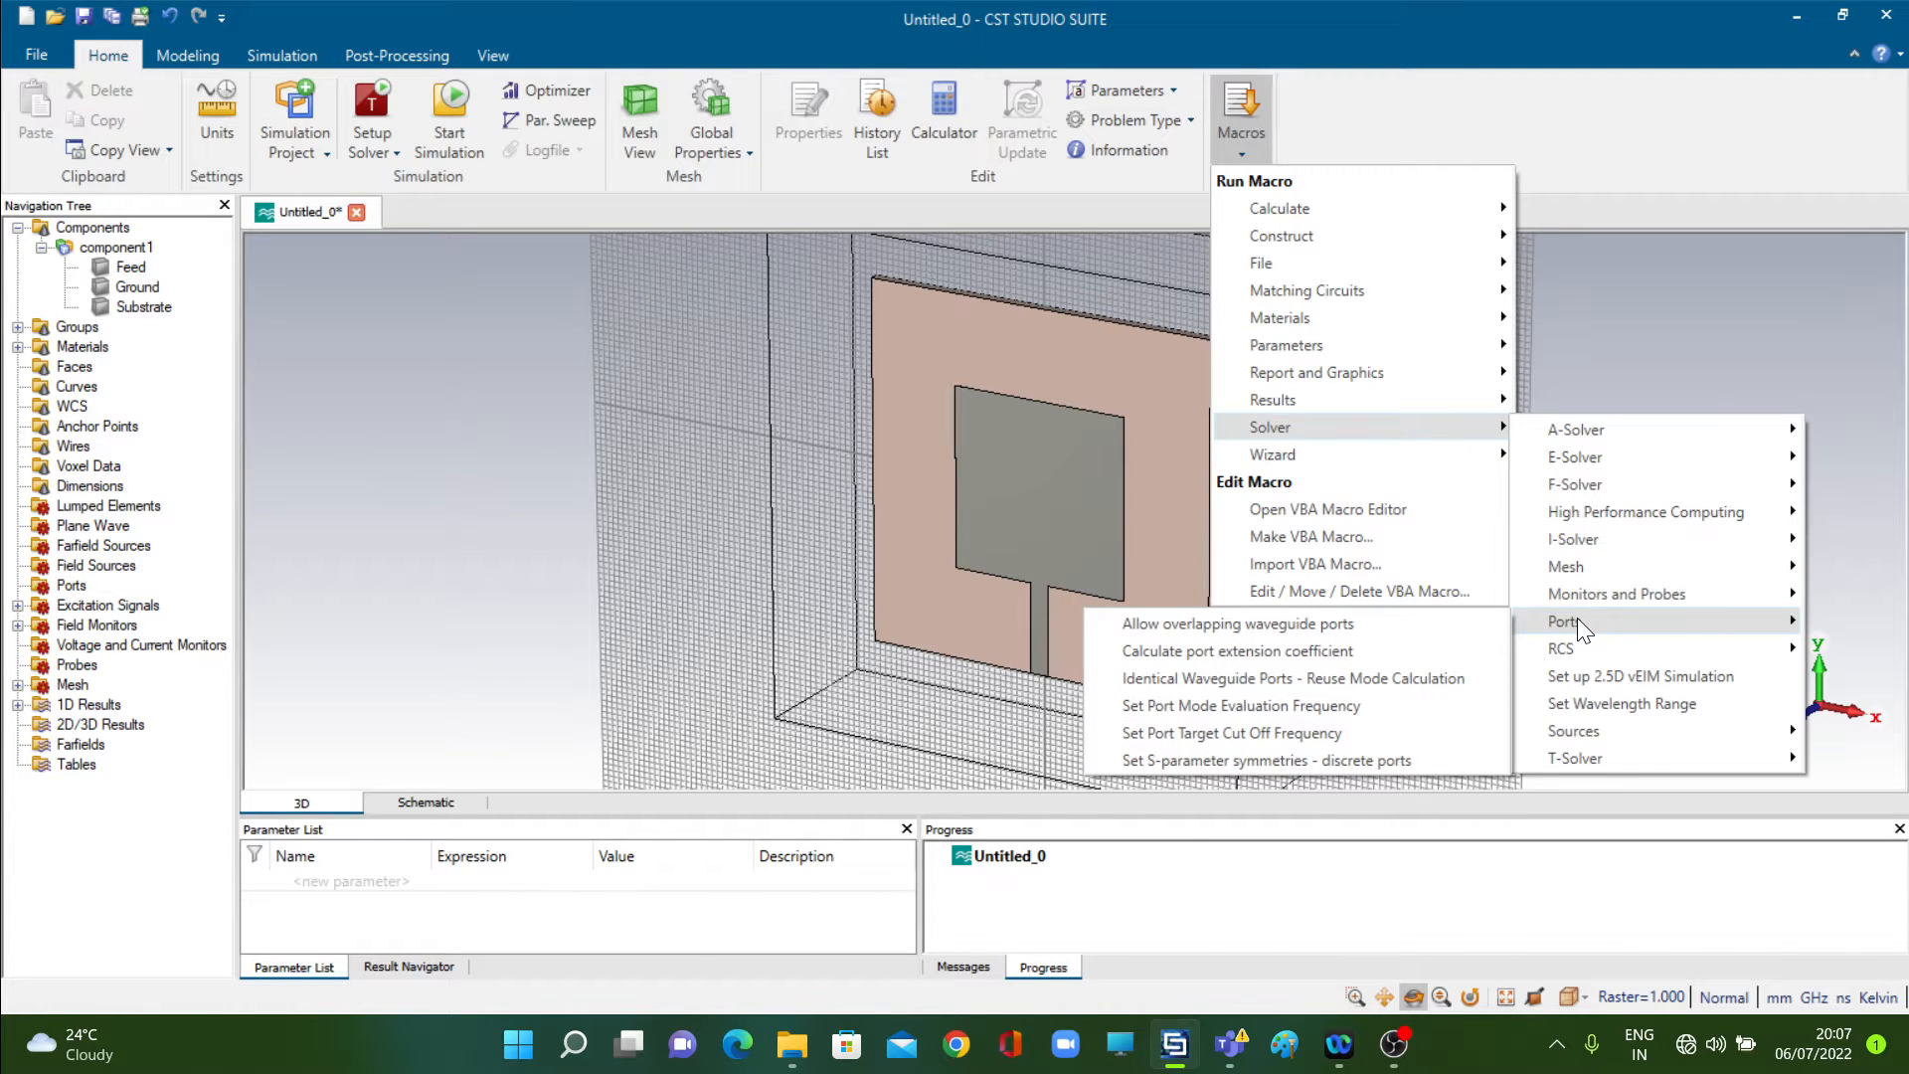
click(1341, 652)
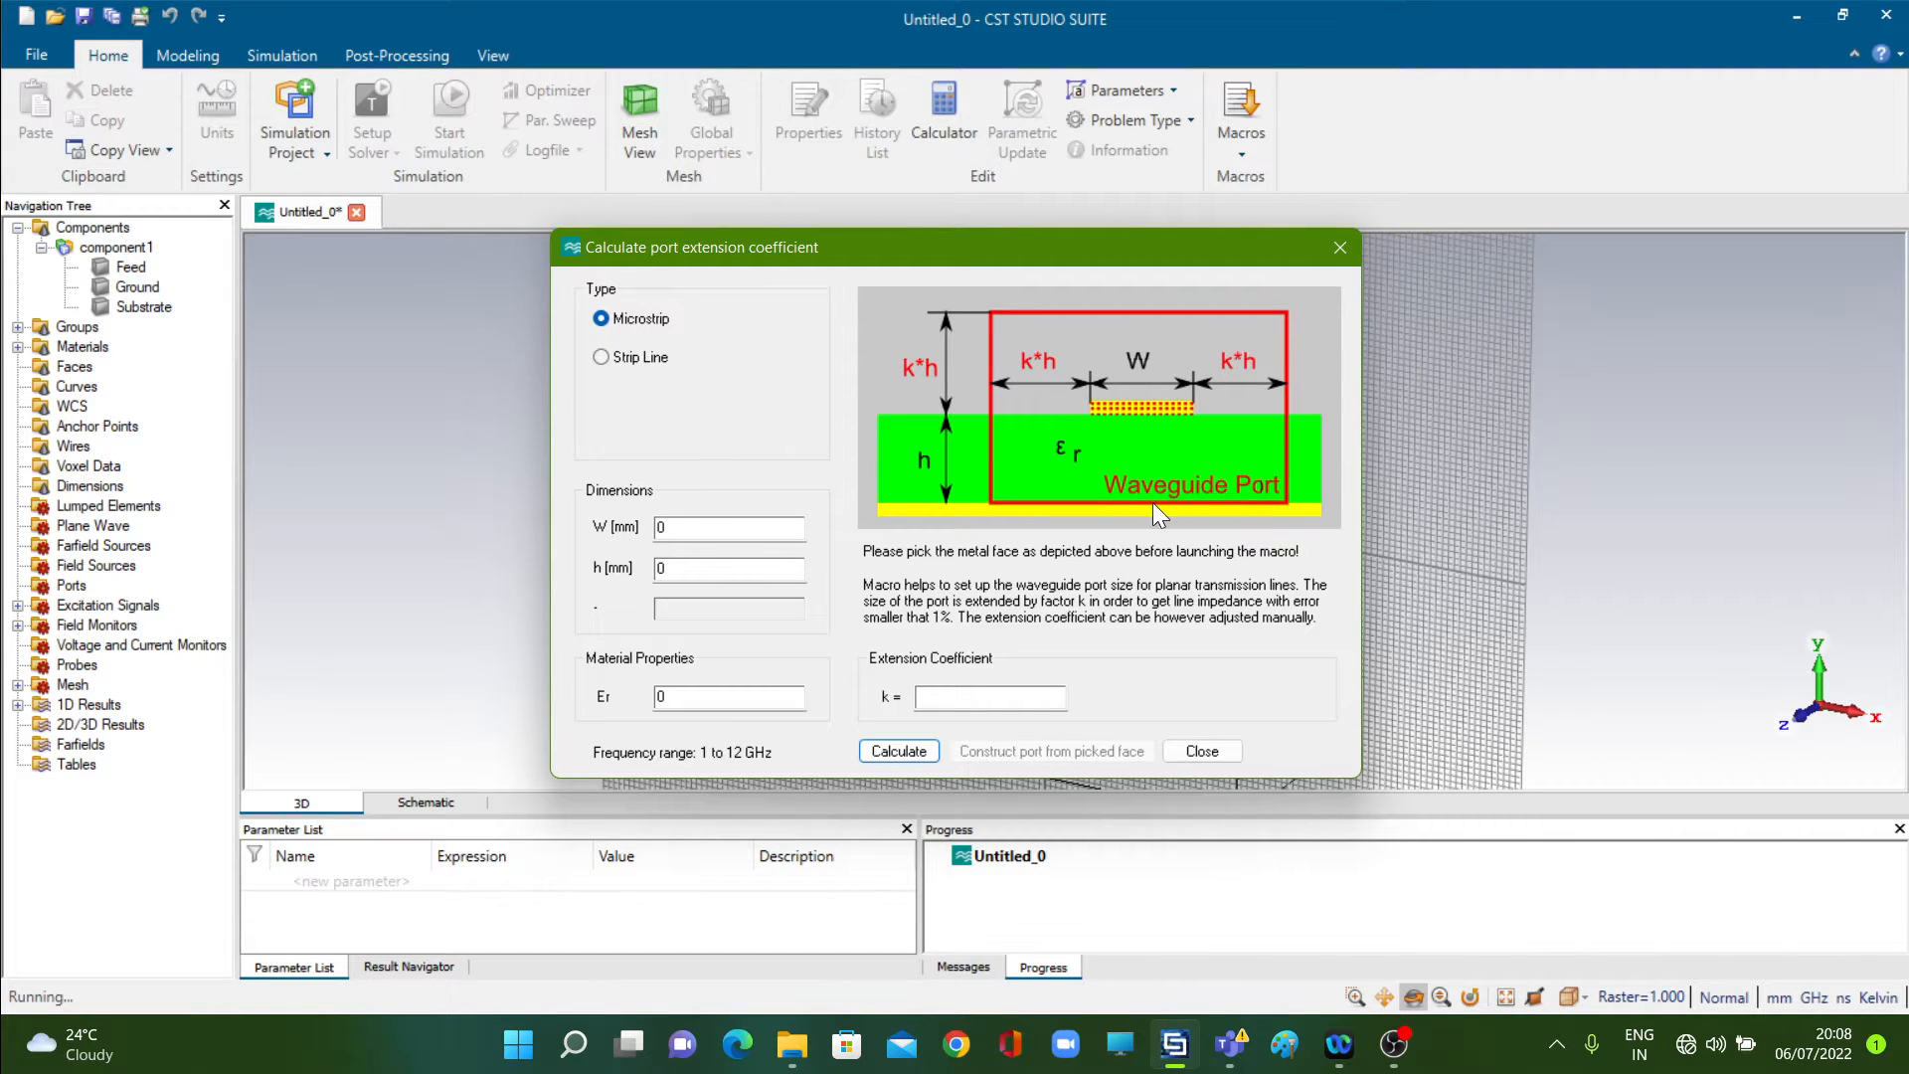
- Calculate the microstrip port extension coefficient for W 3 mm, h 1.6 mm and Er 4.3, and close the calculator
double_click(712, 524)
text(3)
click(740, 566)
text(1.6)
double_click(687, 696)
text(4.3)
click(910, 754)
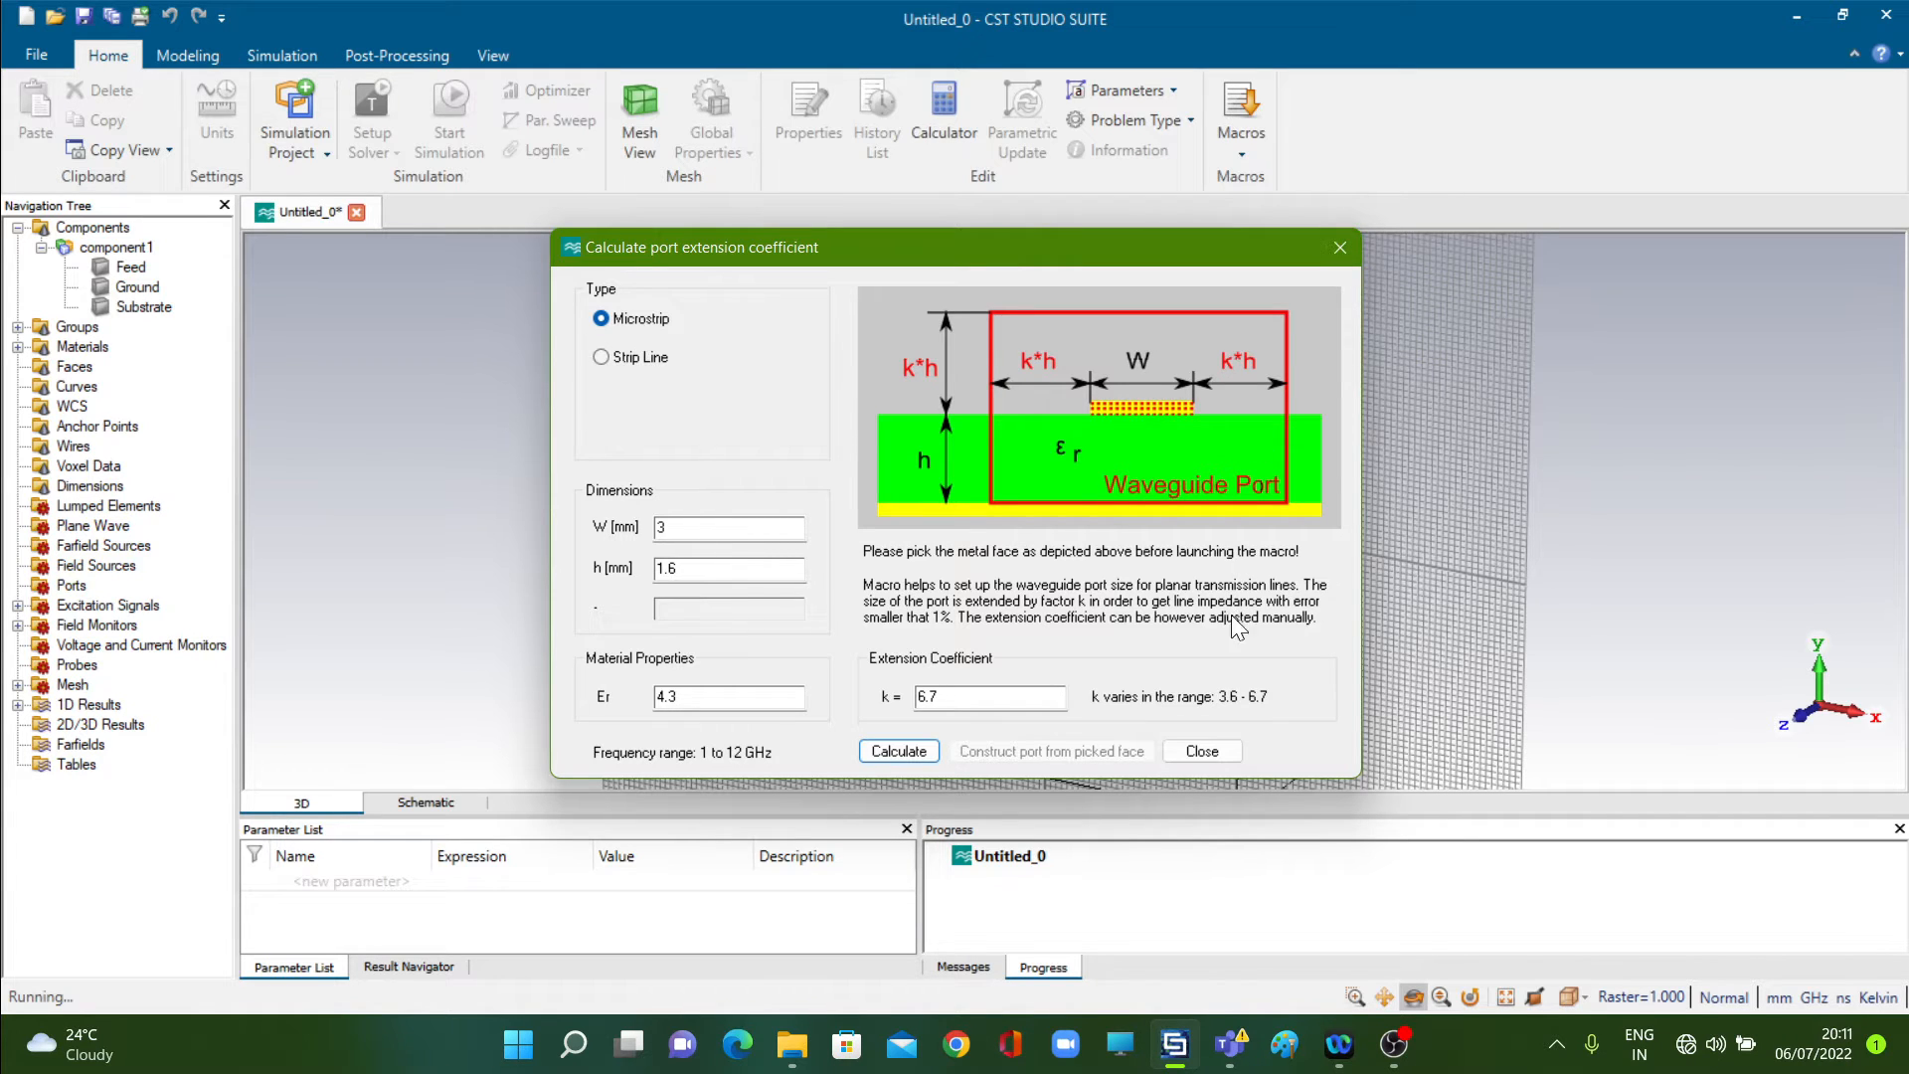
click(1341, 247)
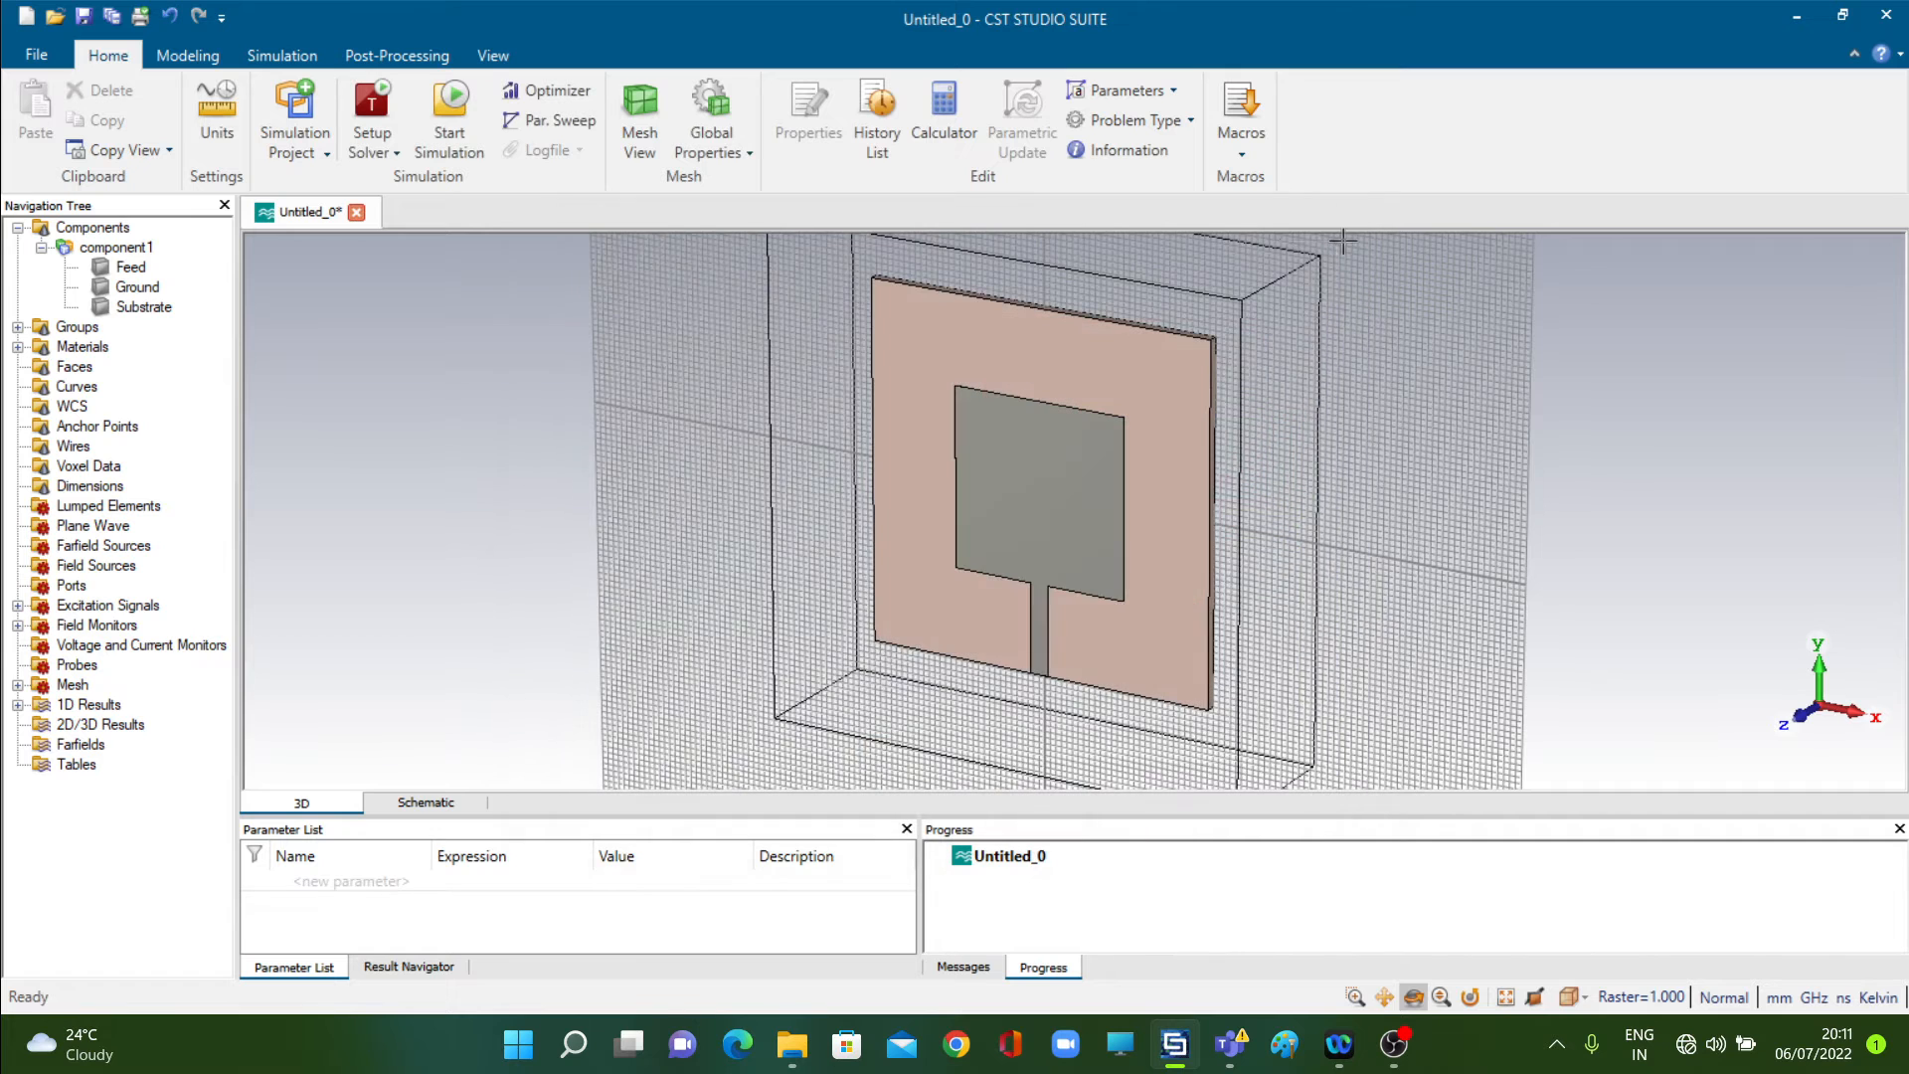
- Start a new waveguide port with its normal along Y and positive orientation
click(277, 46)
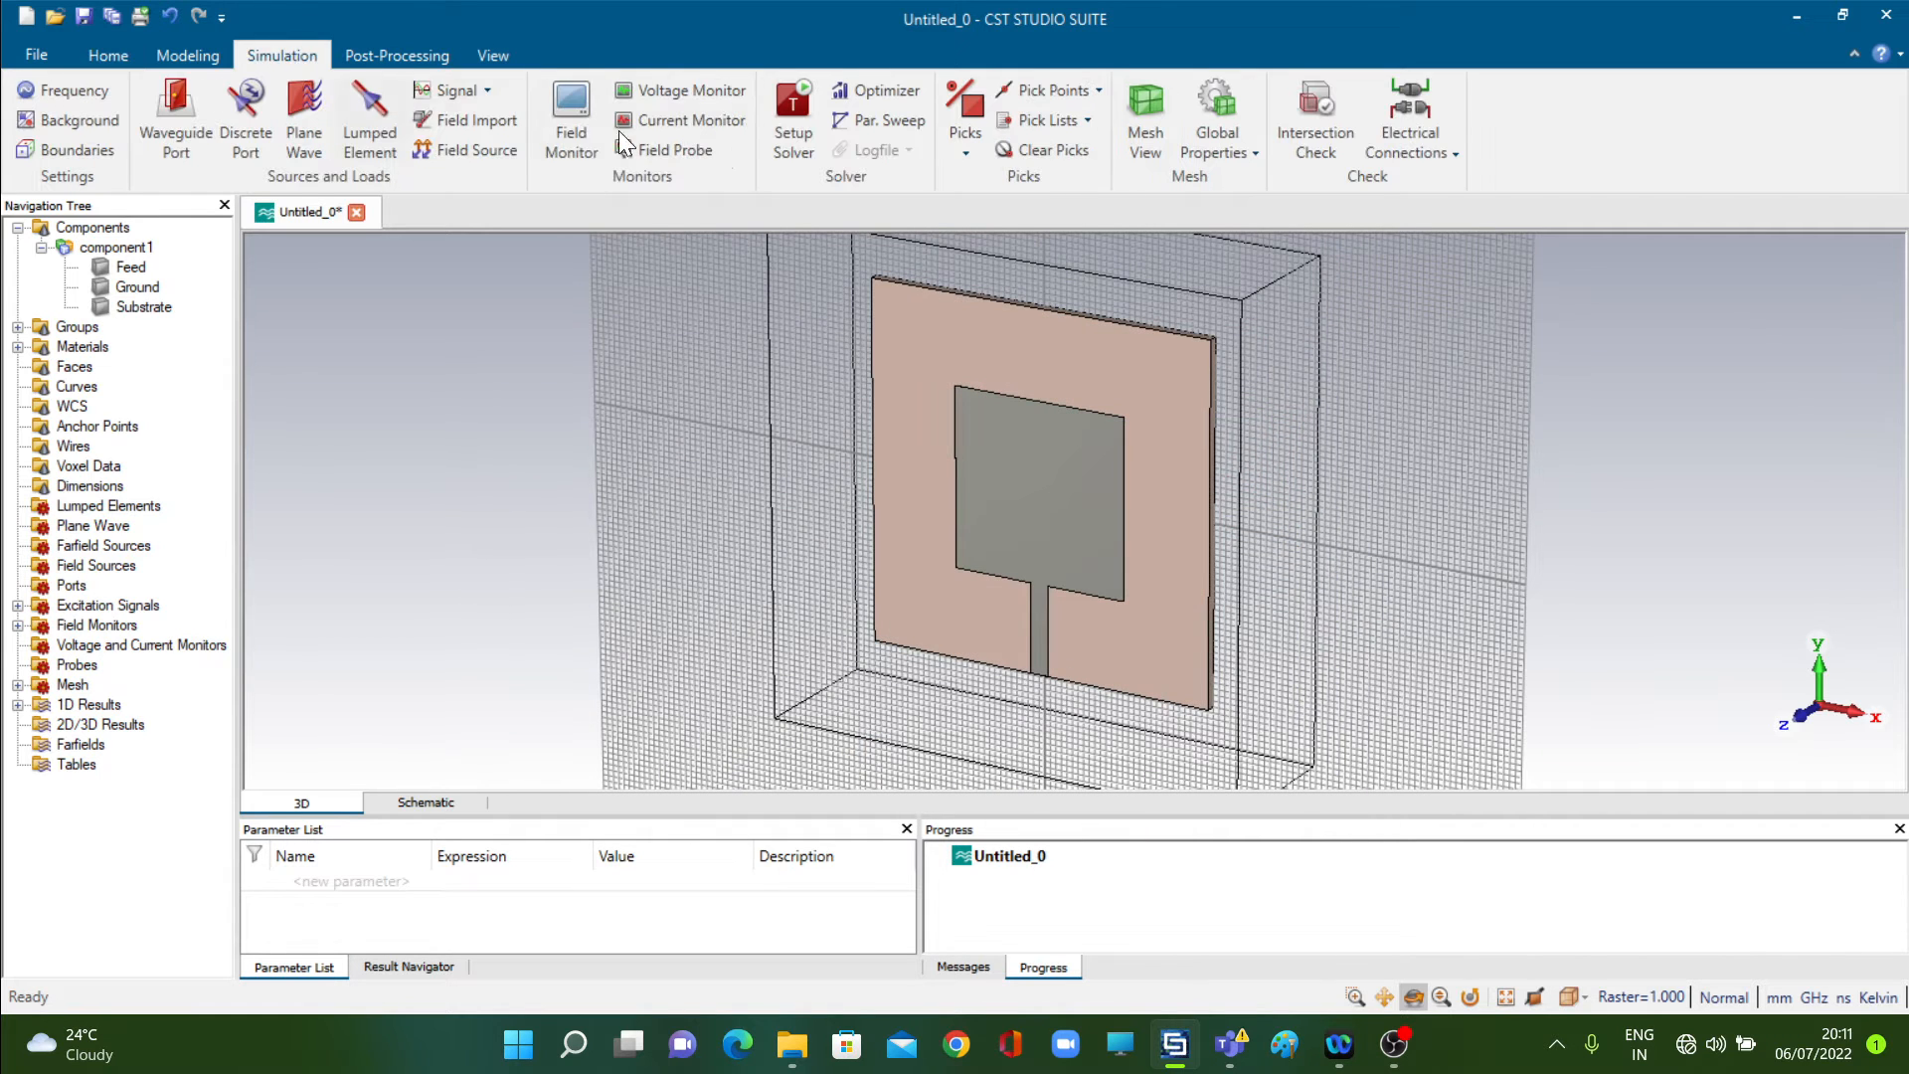
click(176, 111)
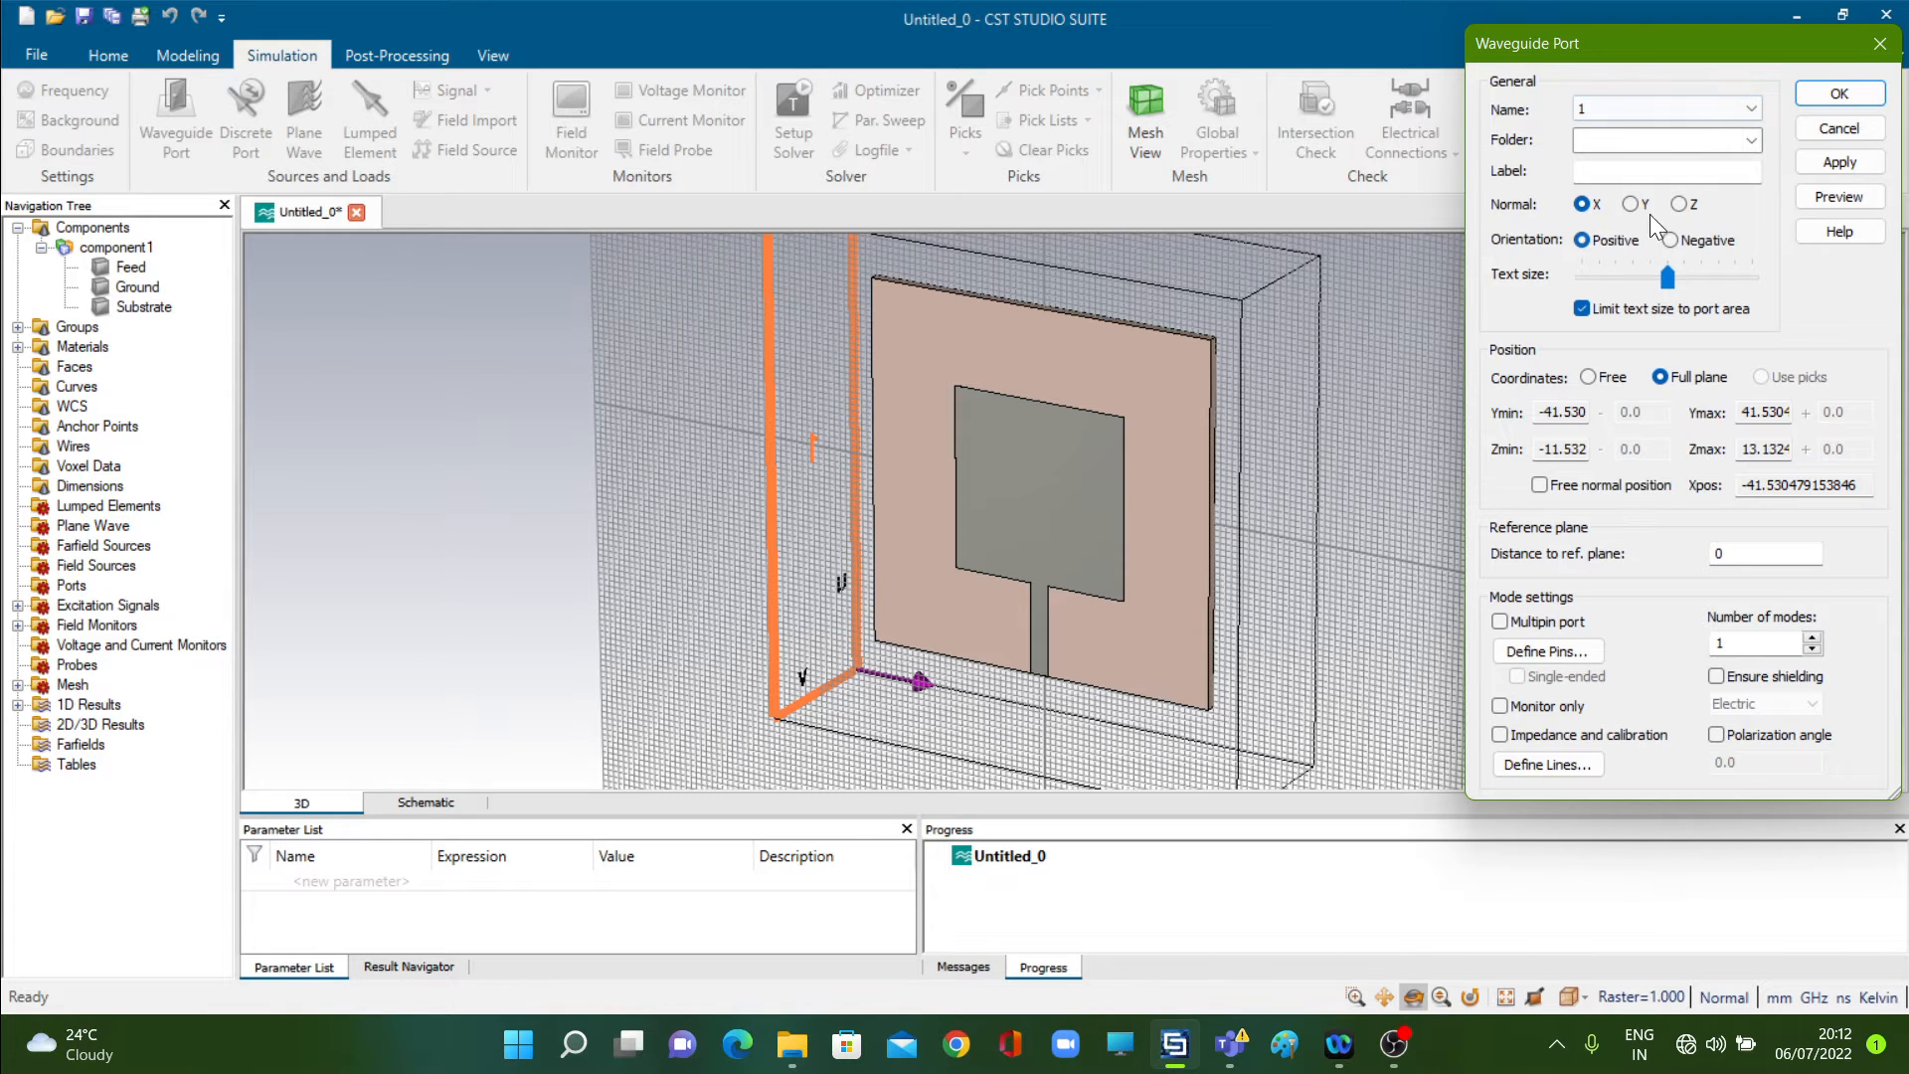
click(1680, 205)
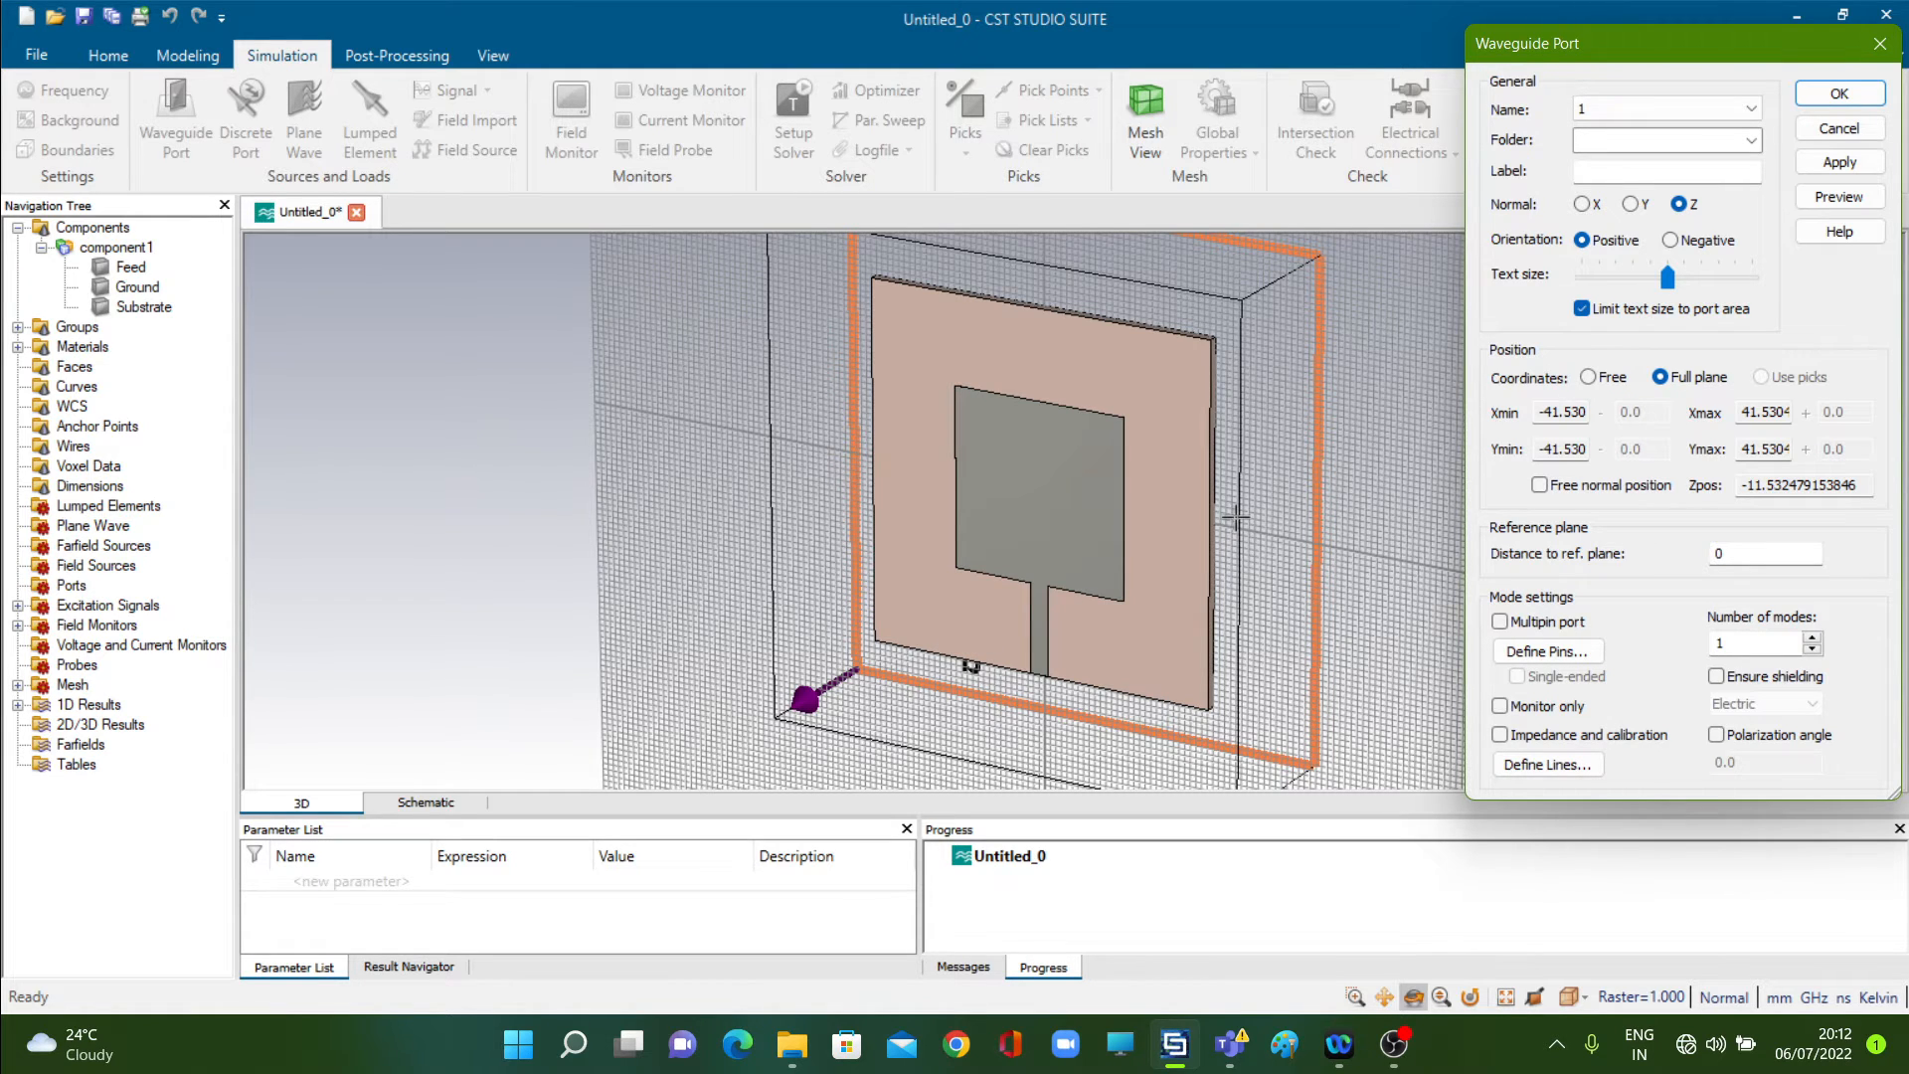
click(1631, 205)
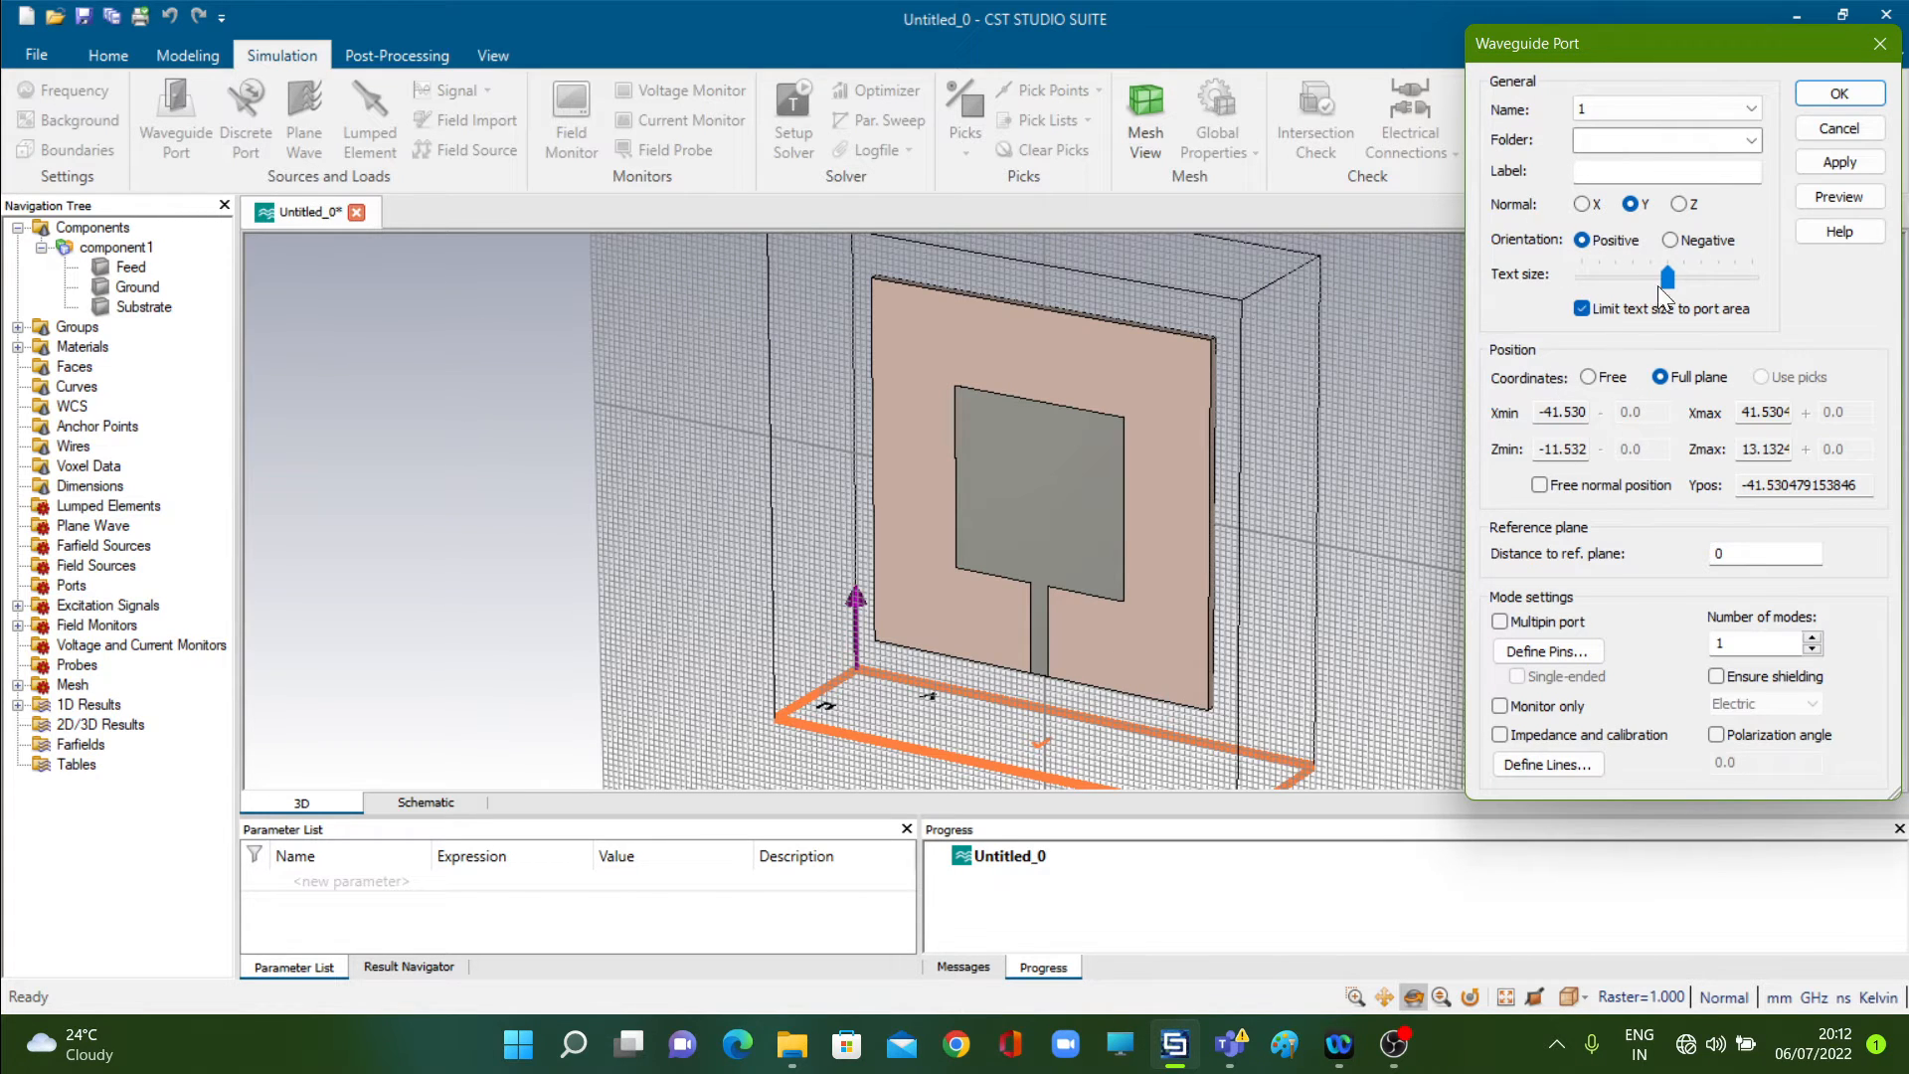
click(1669, 239)
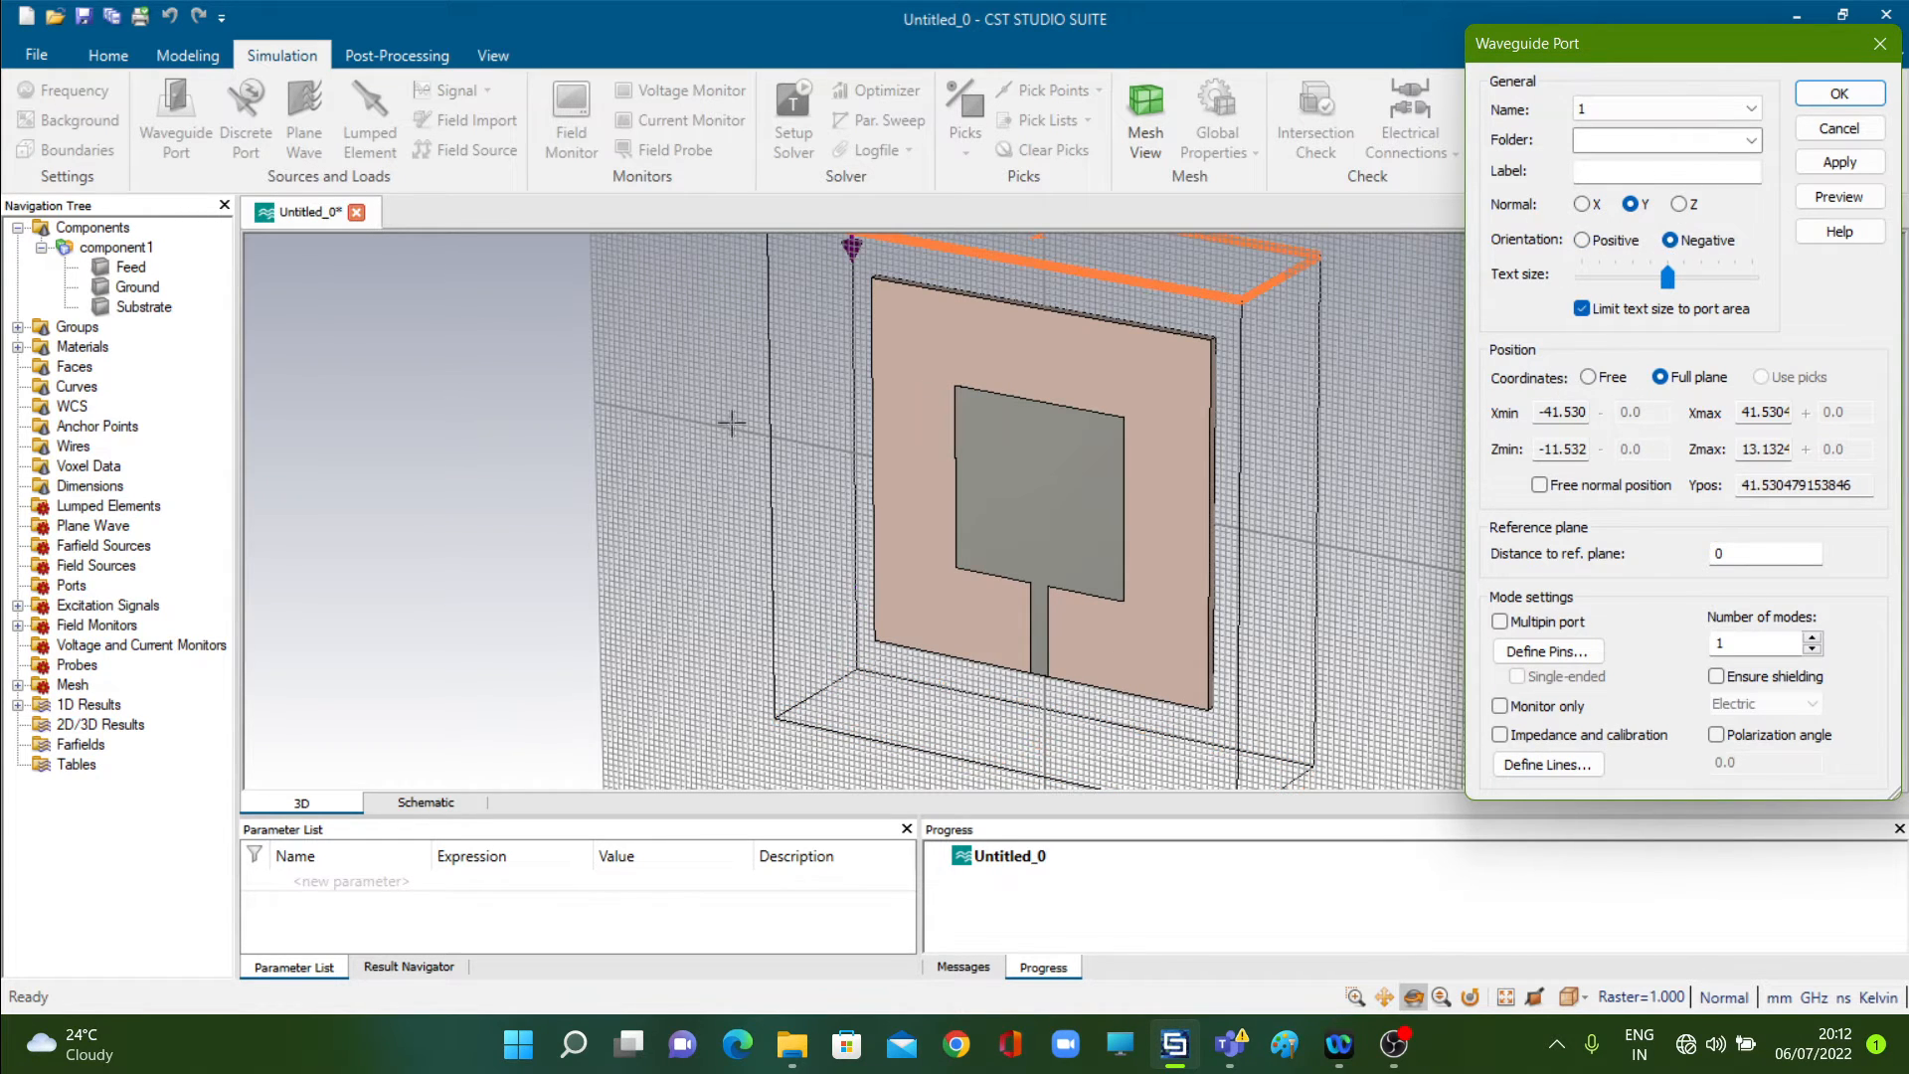
click(1583, 241)
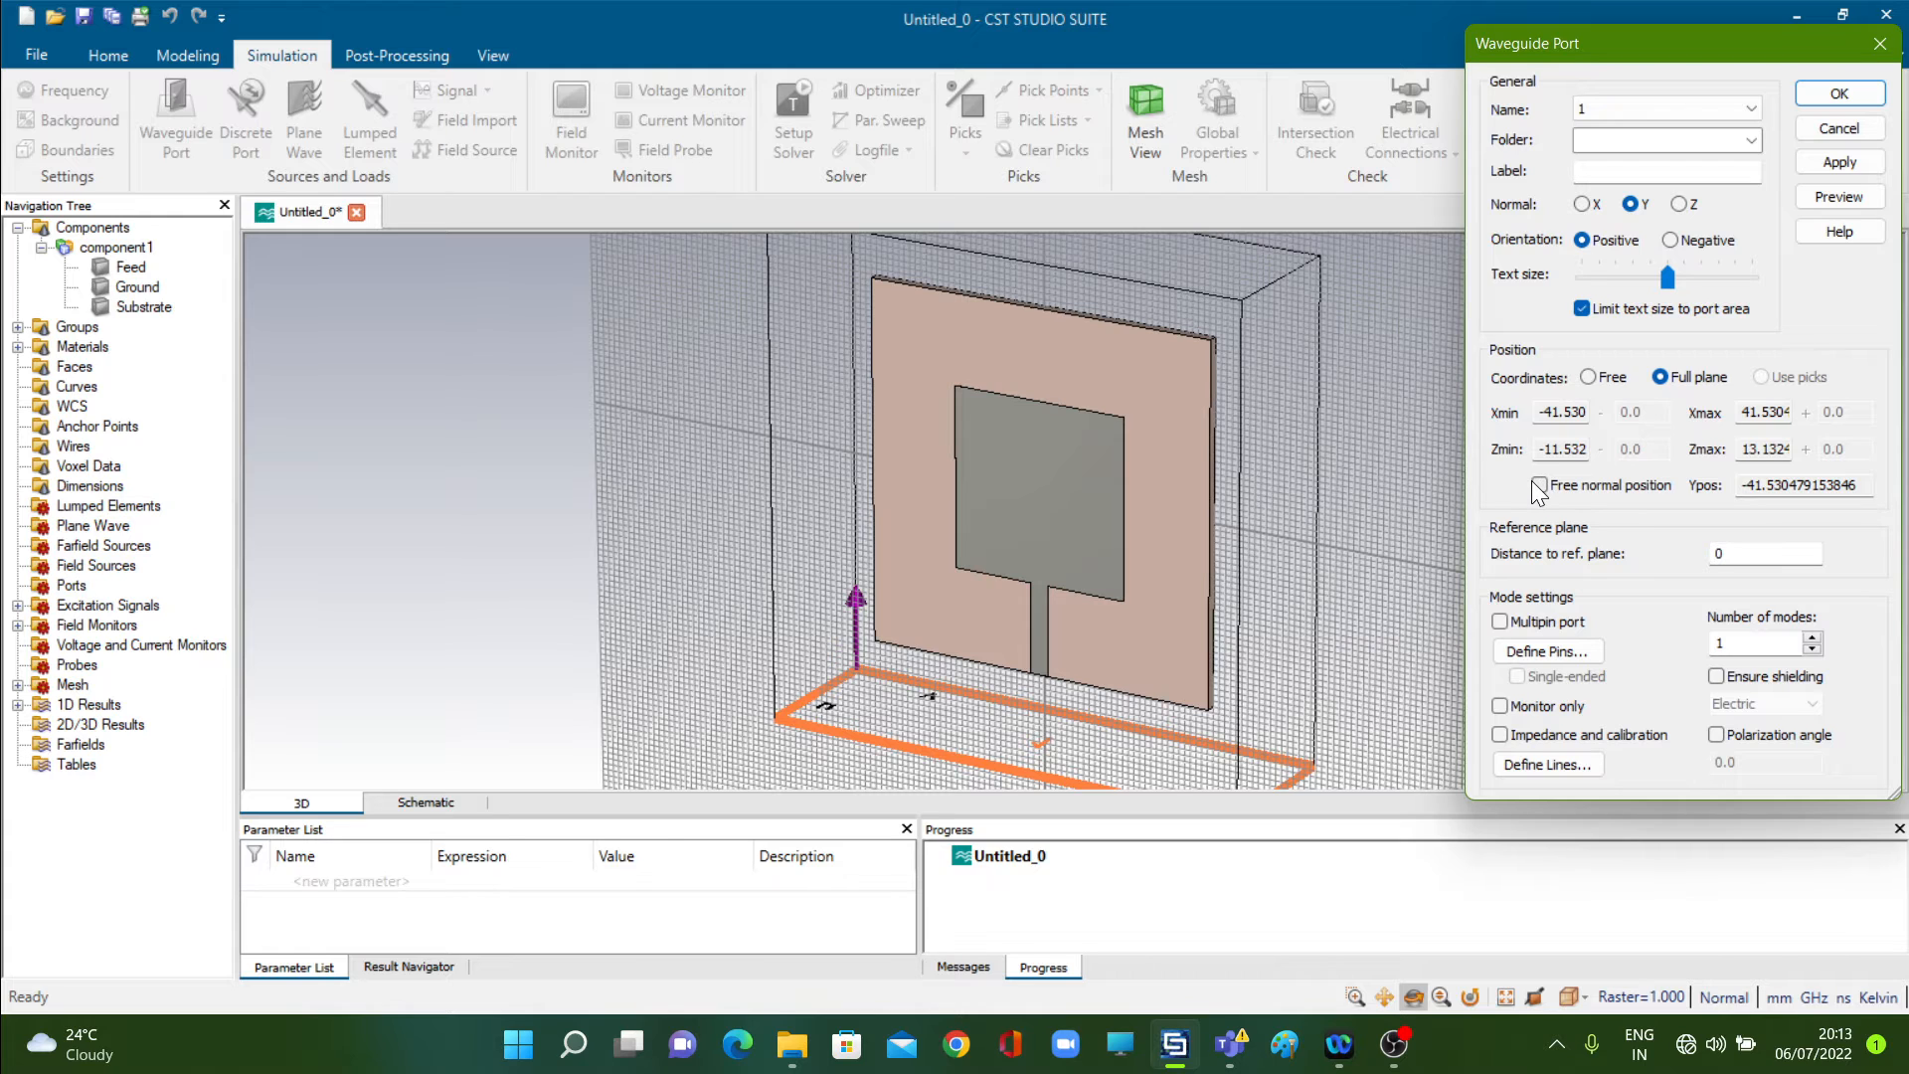
- Switch the port to free coordinates and set its extents to X -10 to 10 and Z 0 to 9
click(1589, 377)
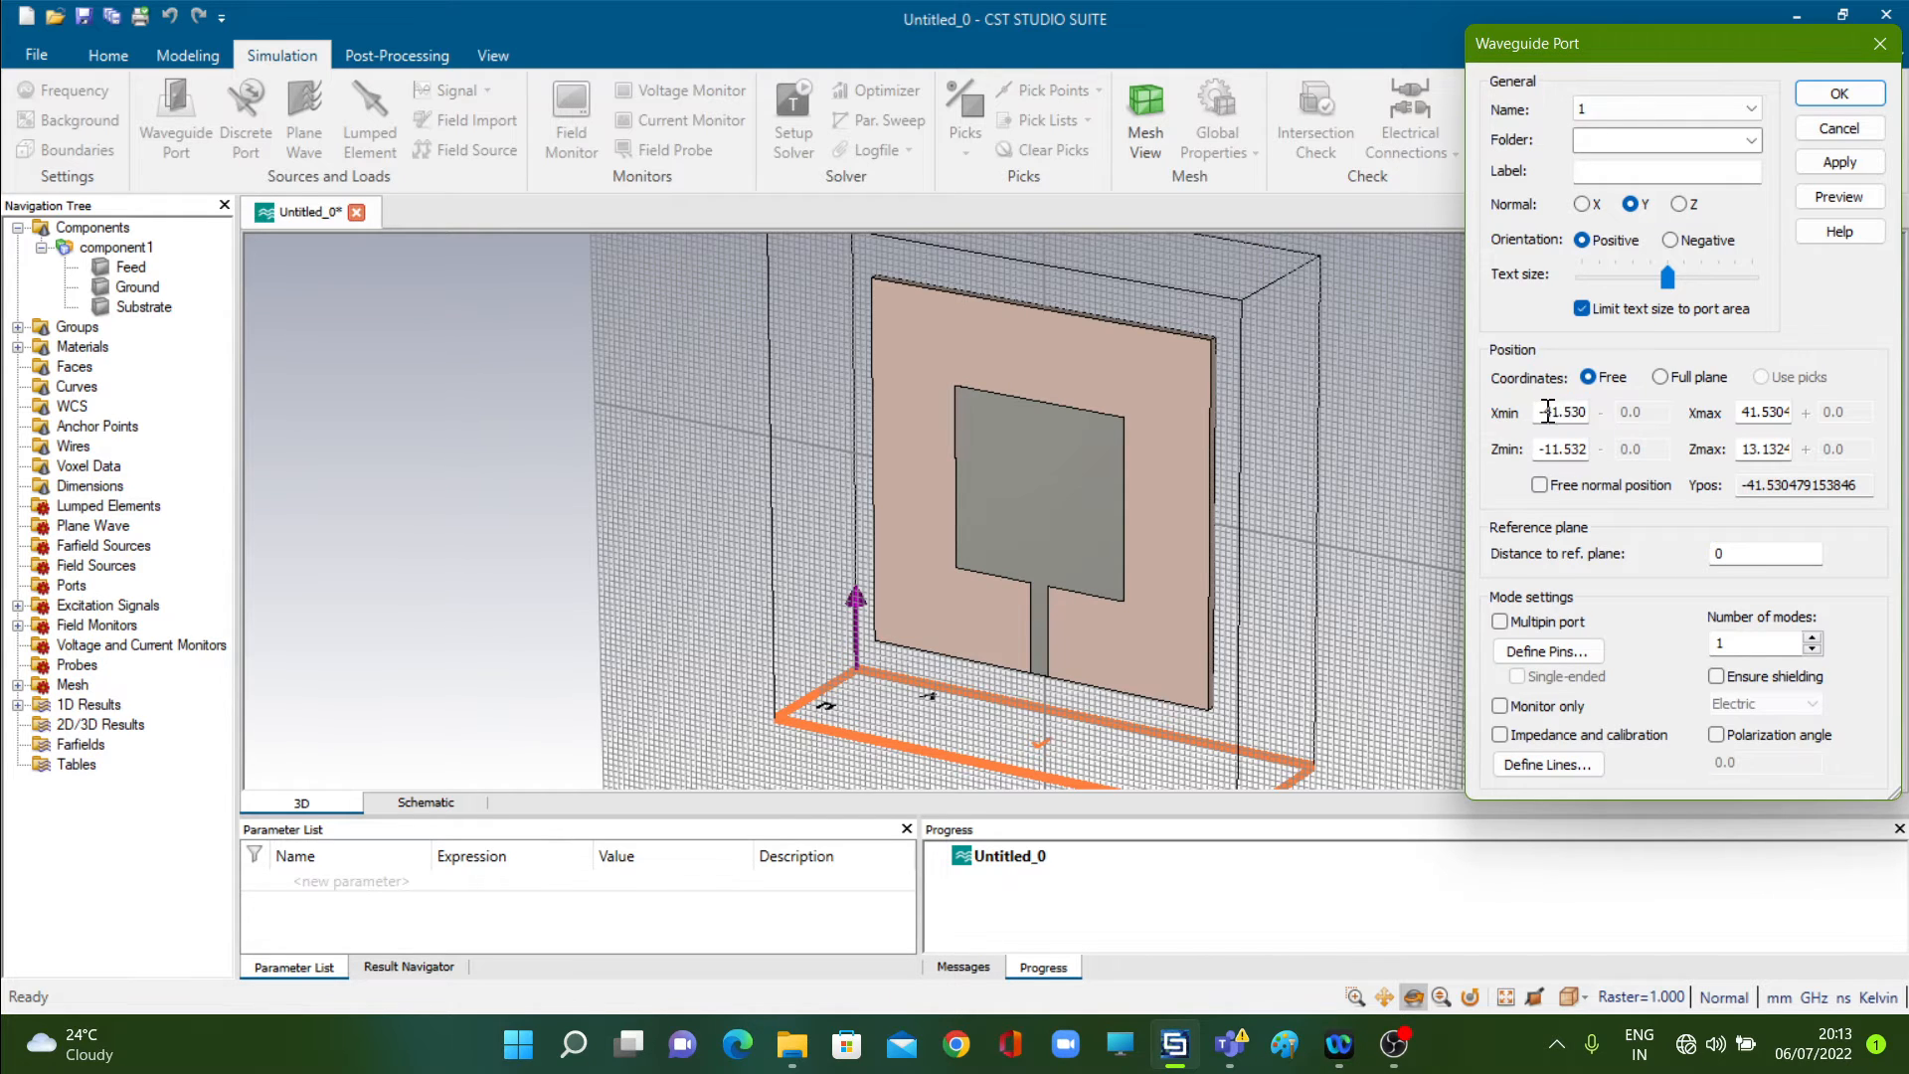
drag(1536, 412, 1674, 435)
text(-10)
key(Tab)
text(10)
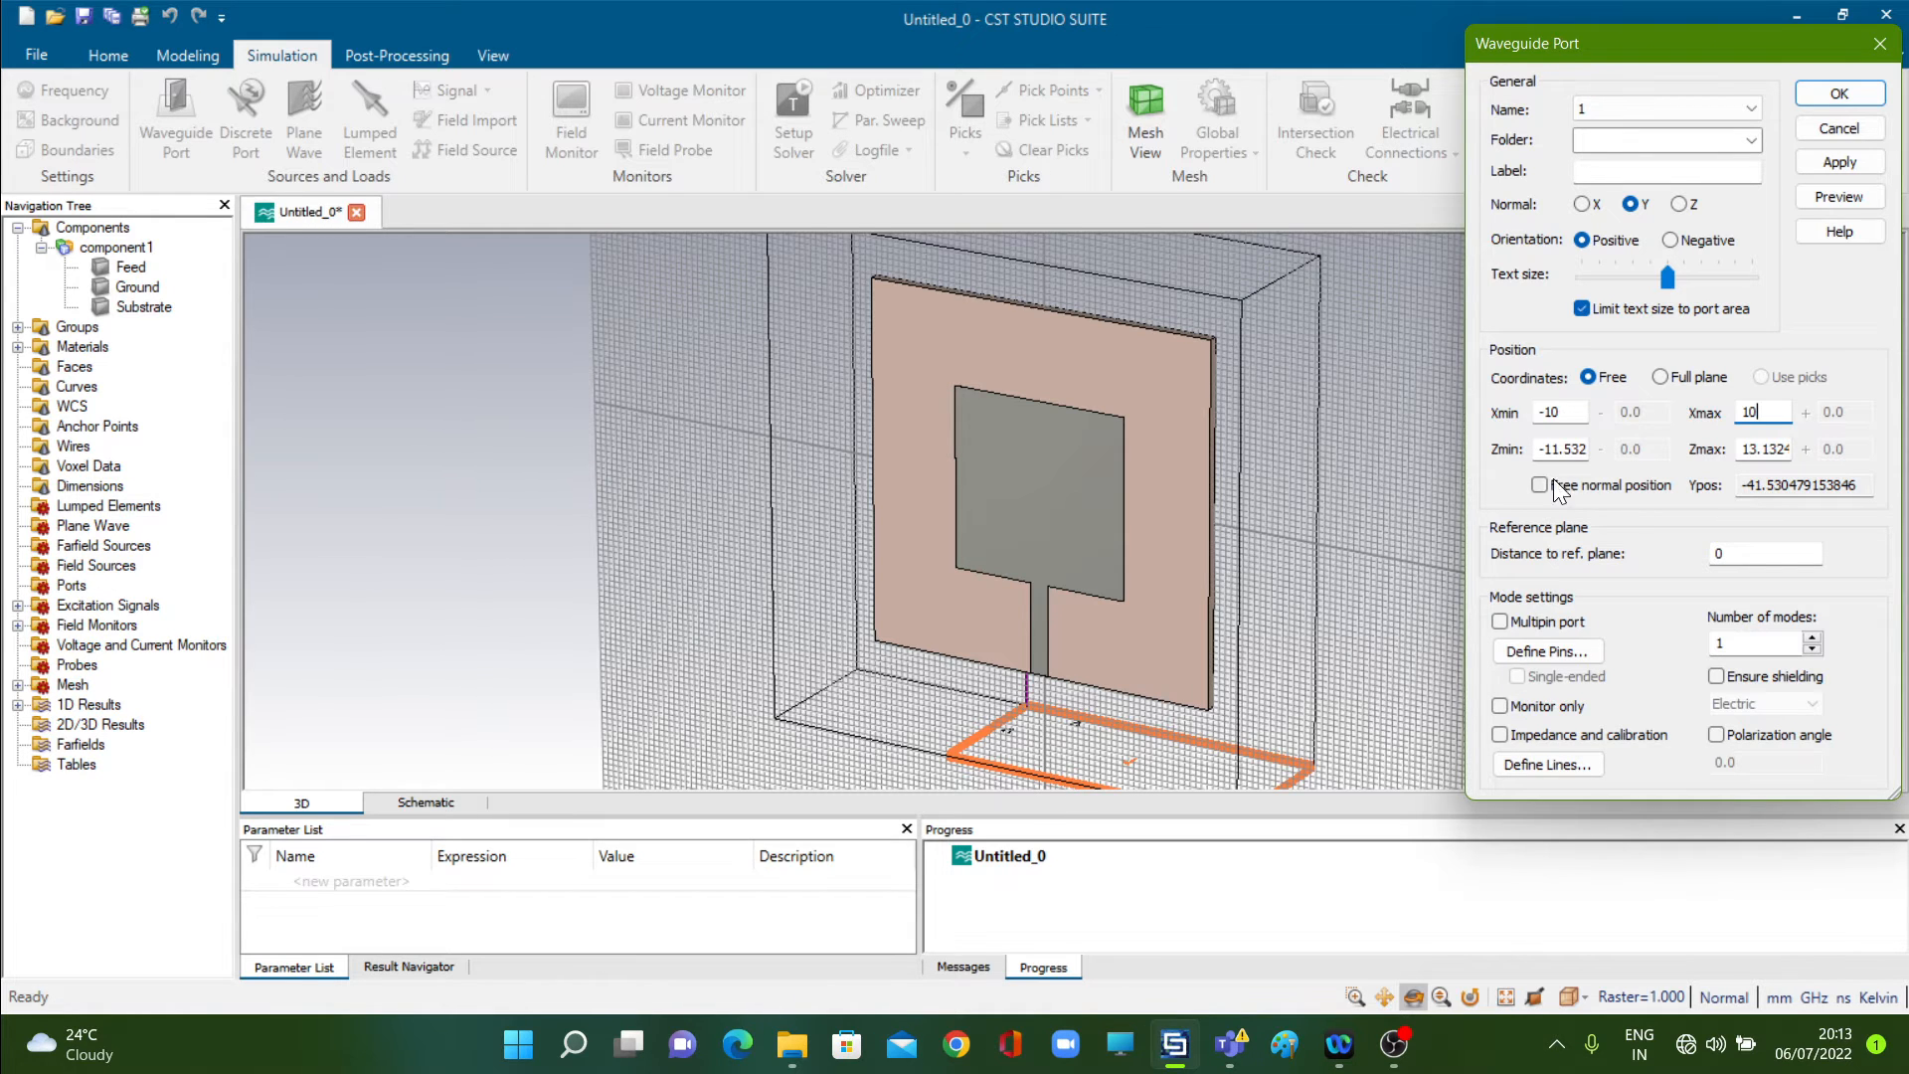
click(1564, 446)
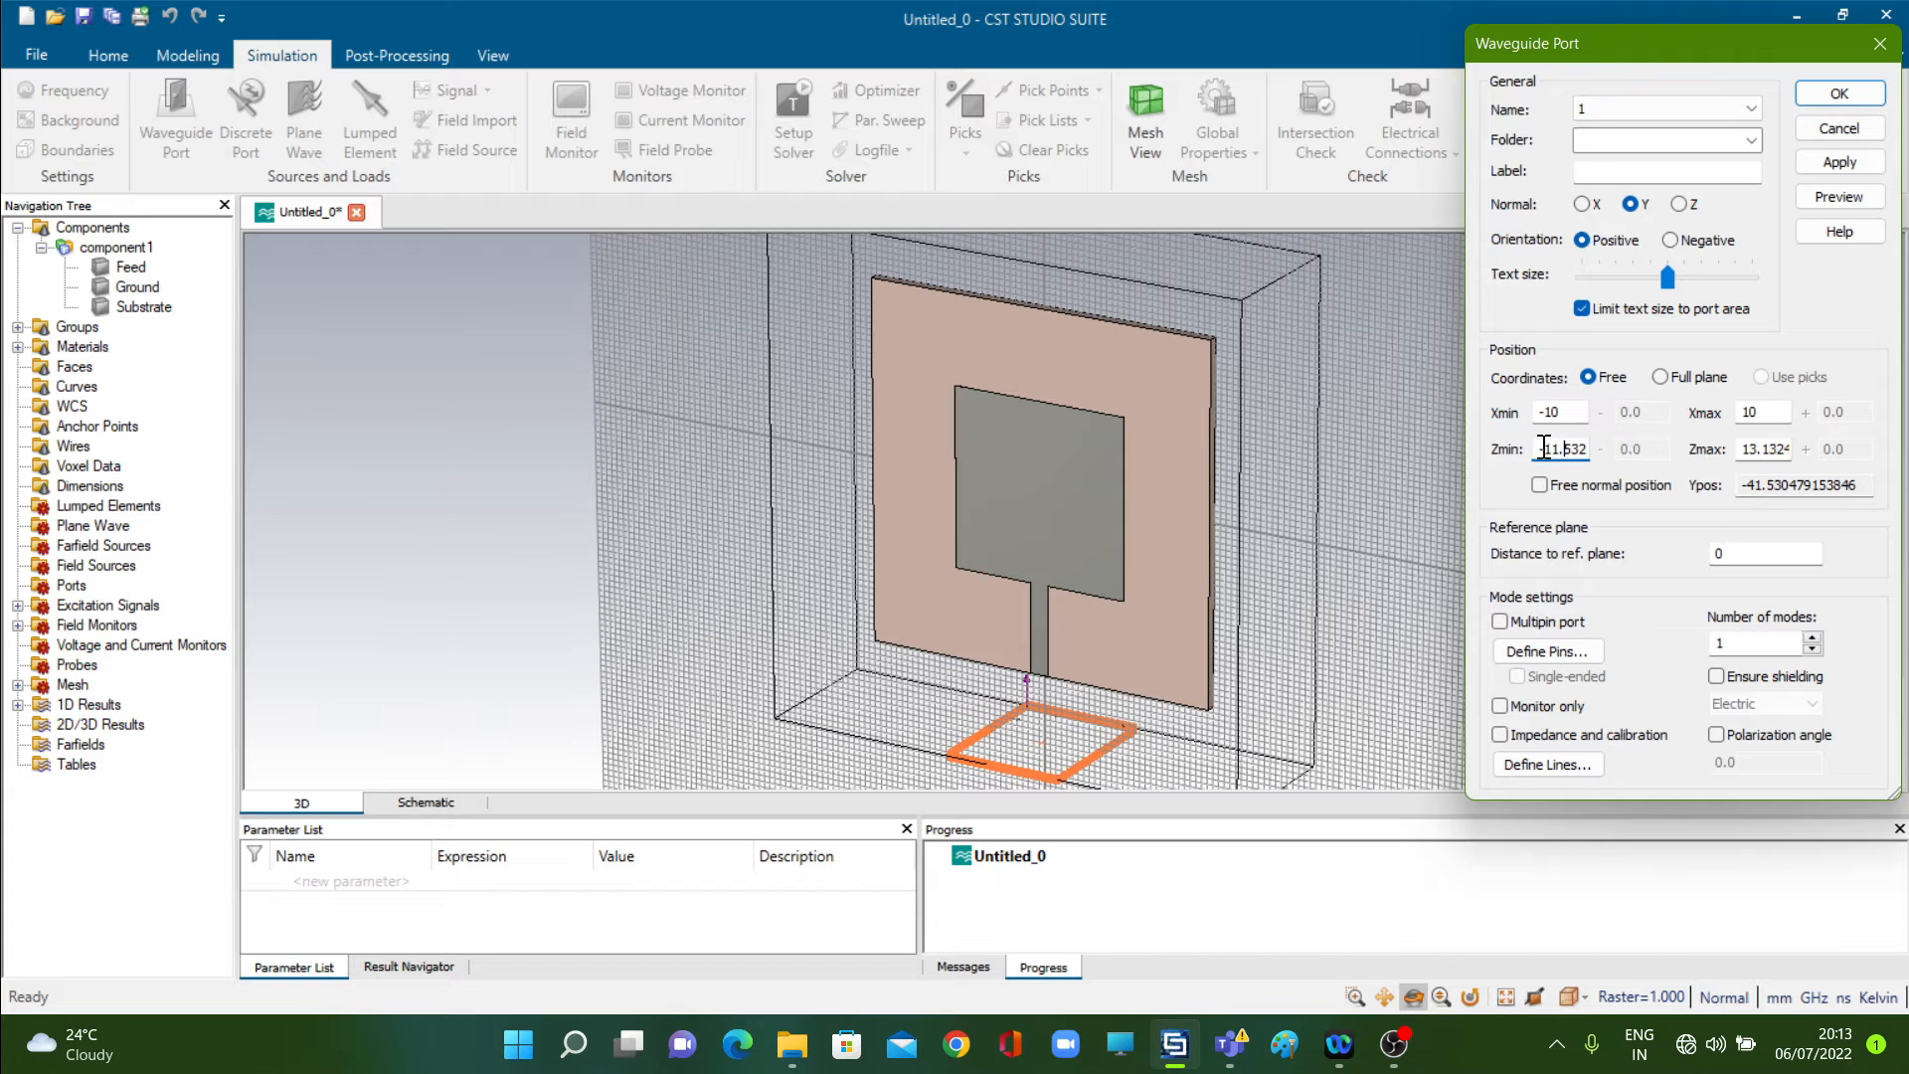
drag(1544, 449, 1643, 453)
text(0)
drag(1744, 449, 1889, 445)
text(9)
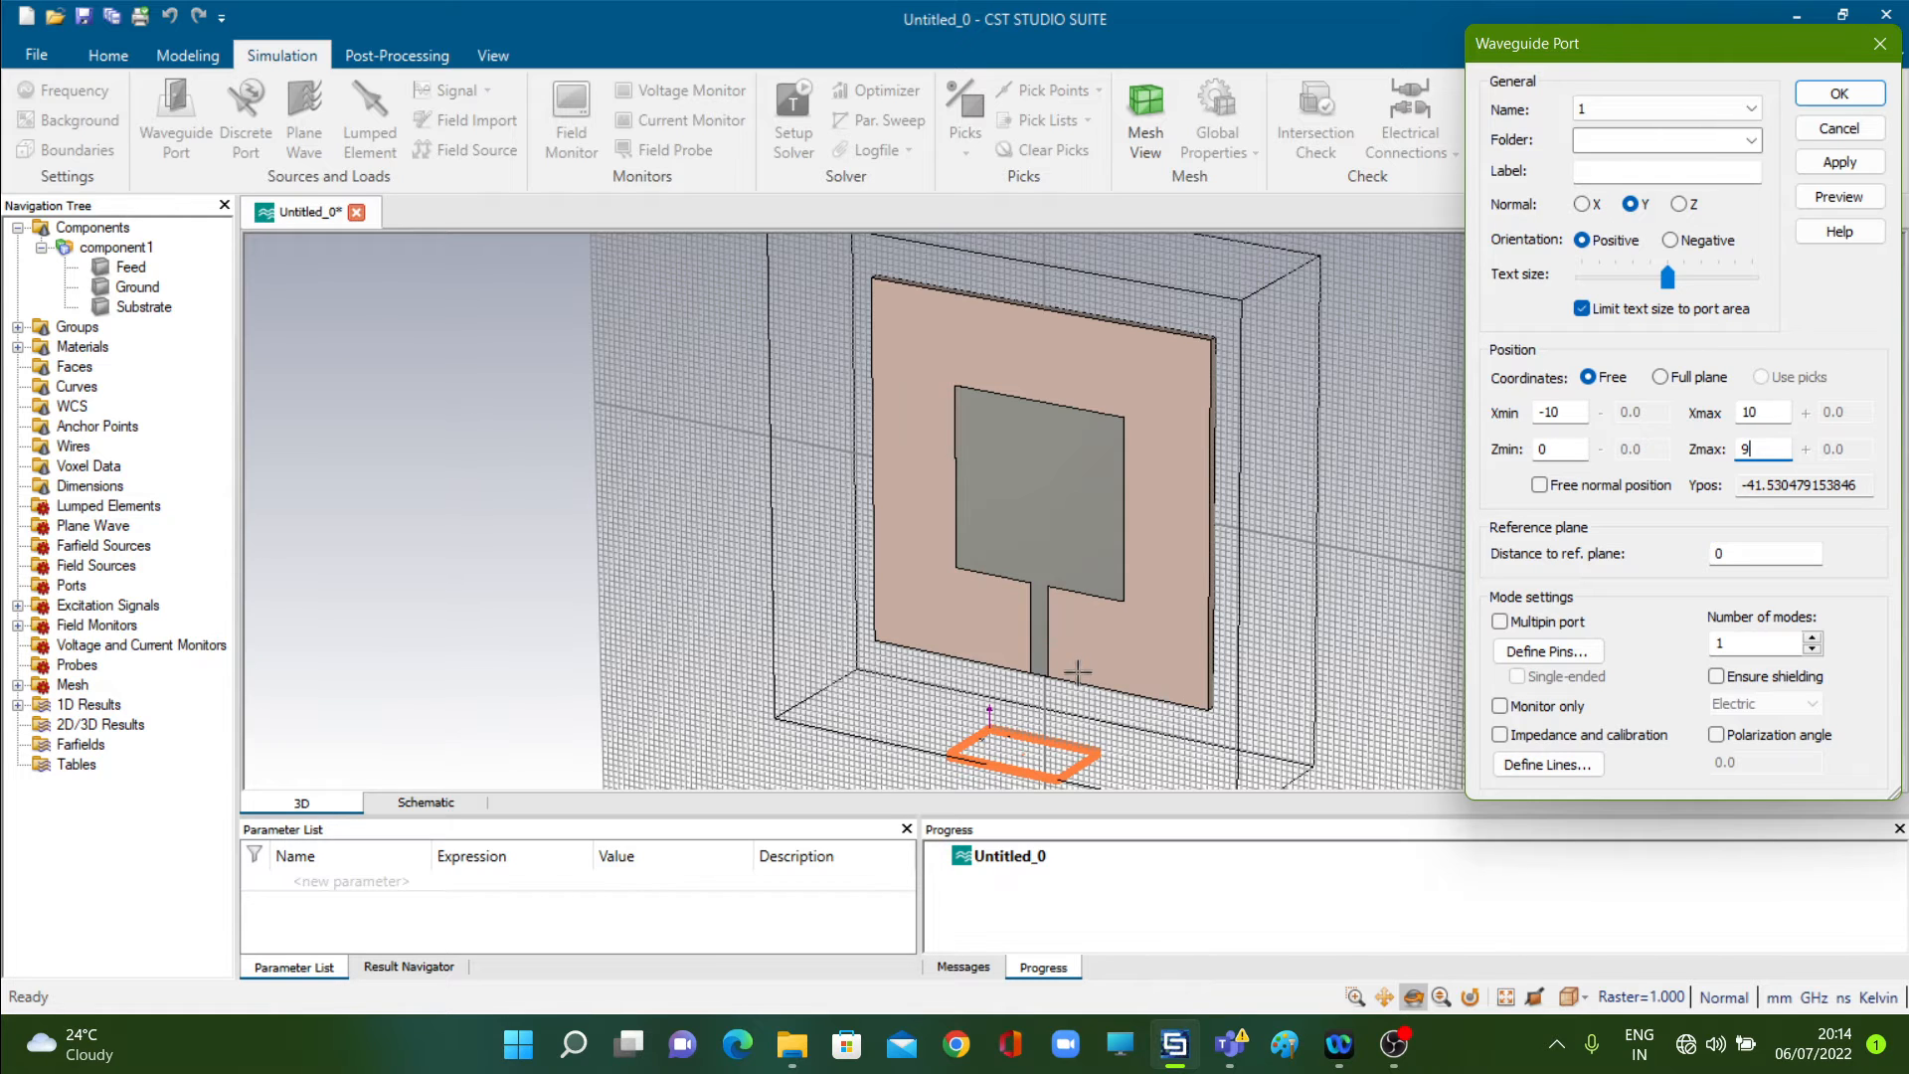
- Enable the free normal position at Y -30, preview the port at the feed line's end, and create it
click(1540, 485)
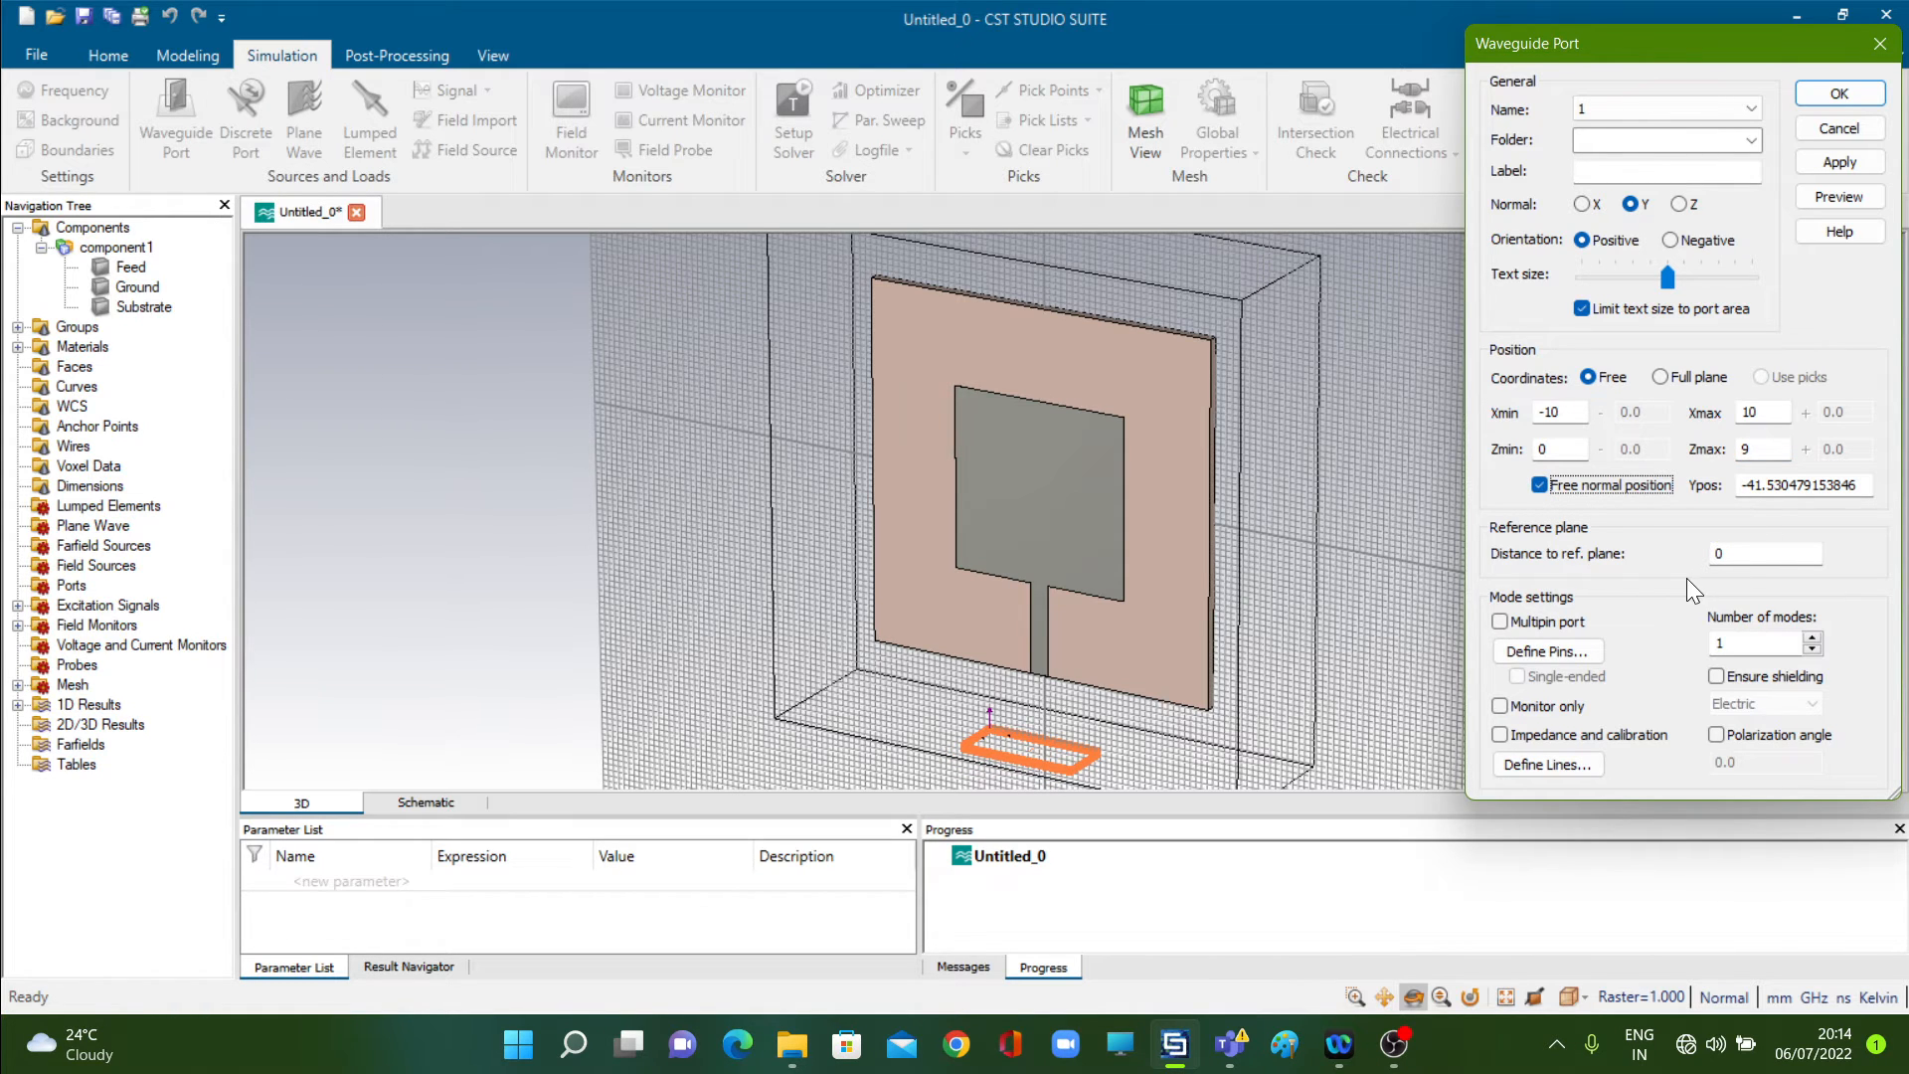
drag(1741, 485, 1859, 502)
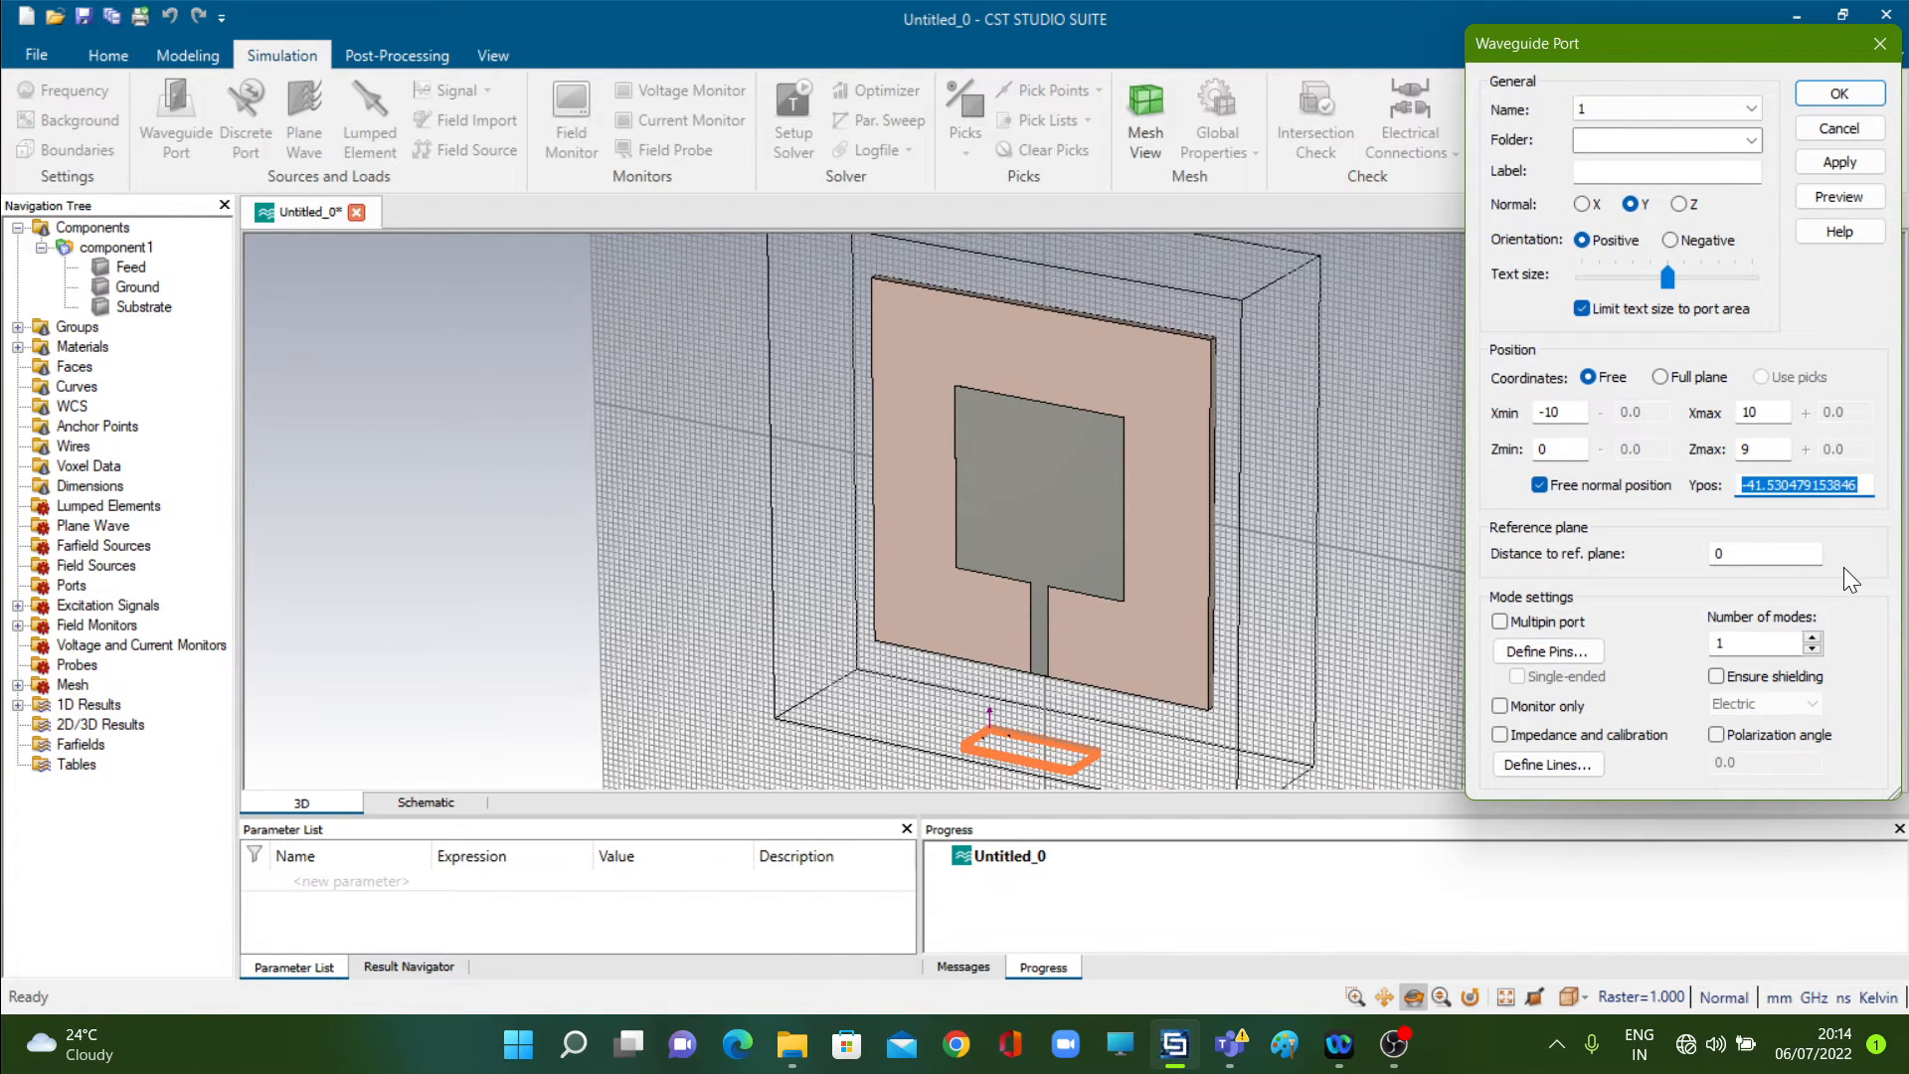
key(BackSpace)
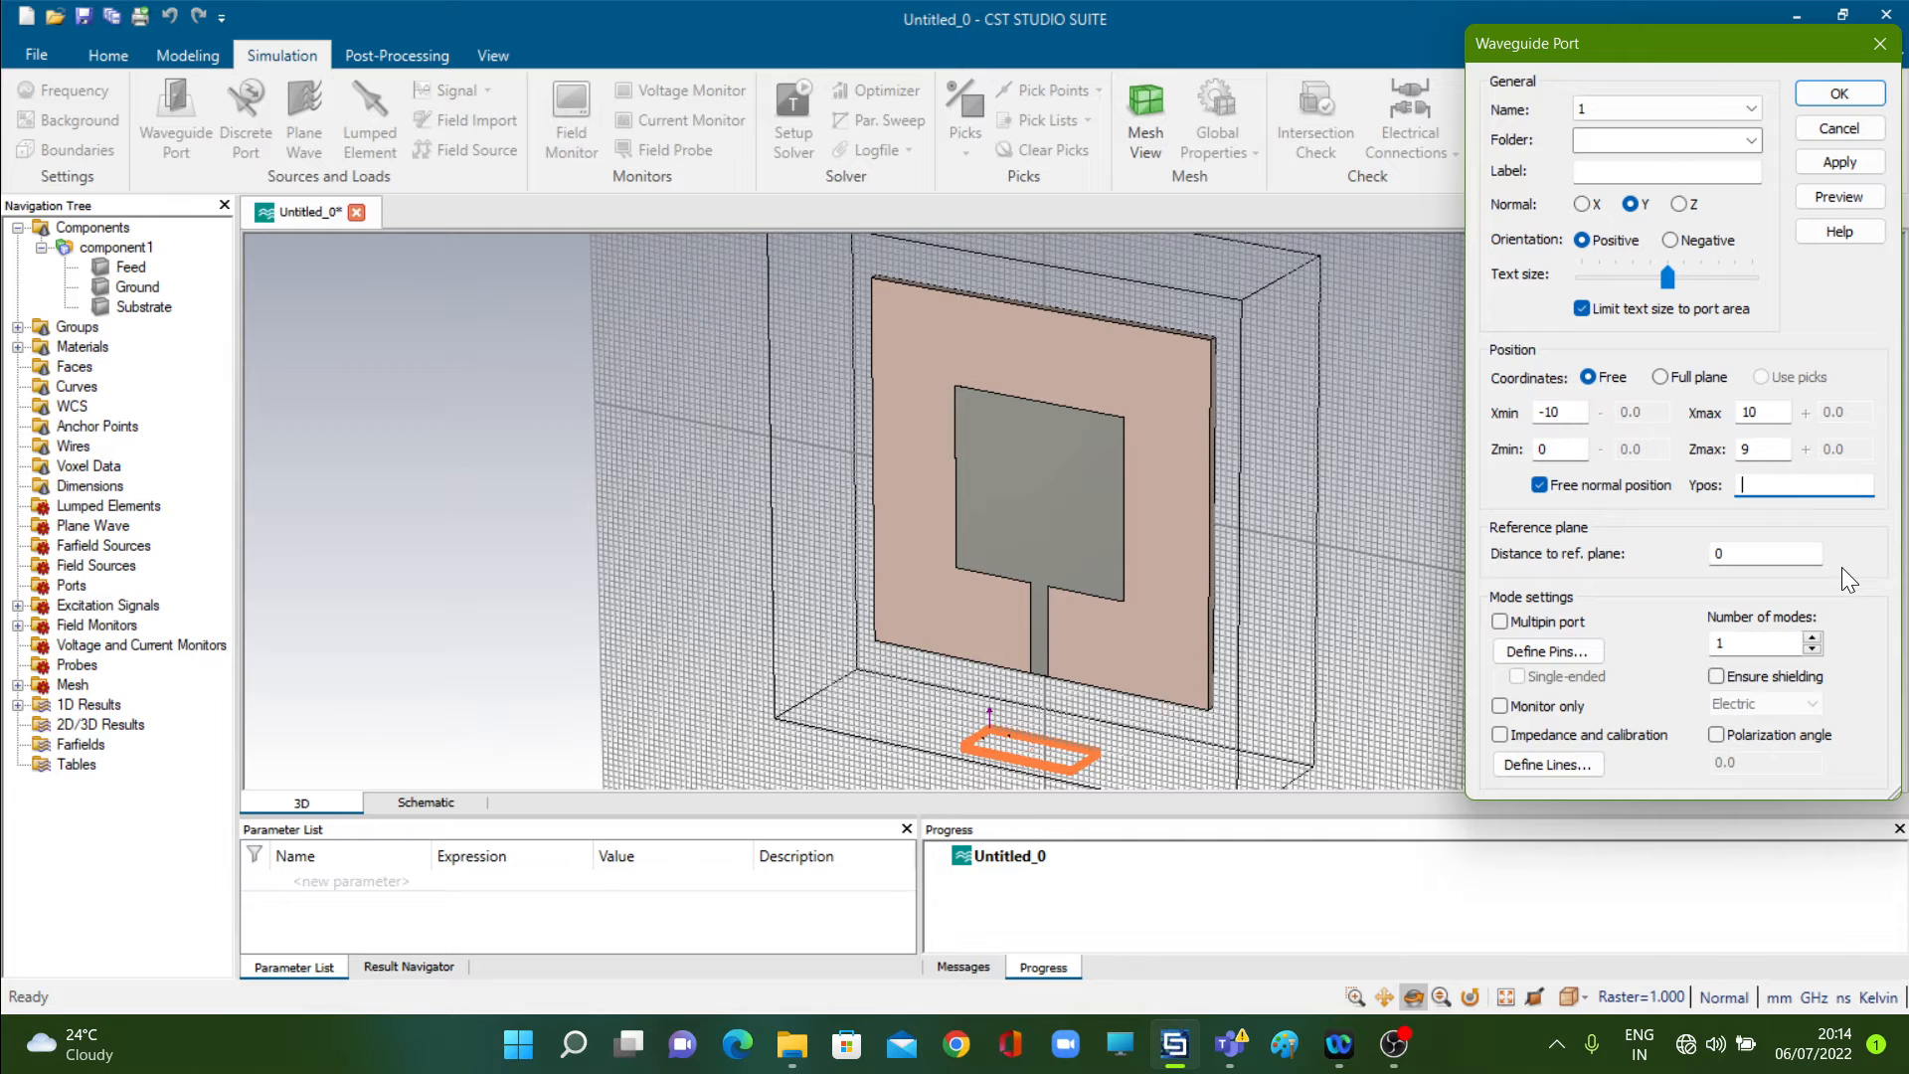
text(-30)
click(1830, 192)
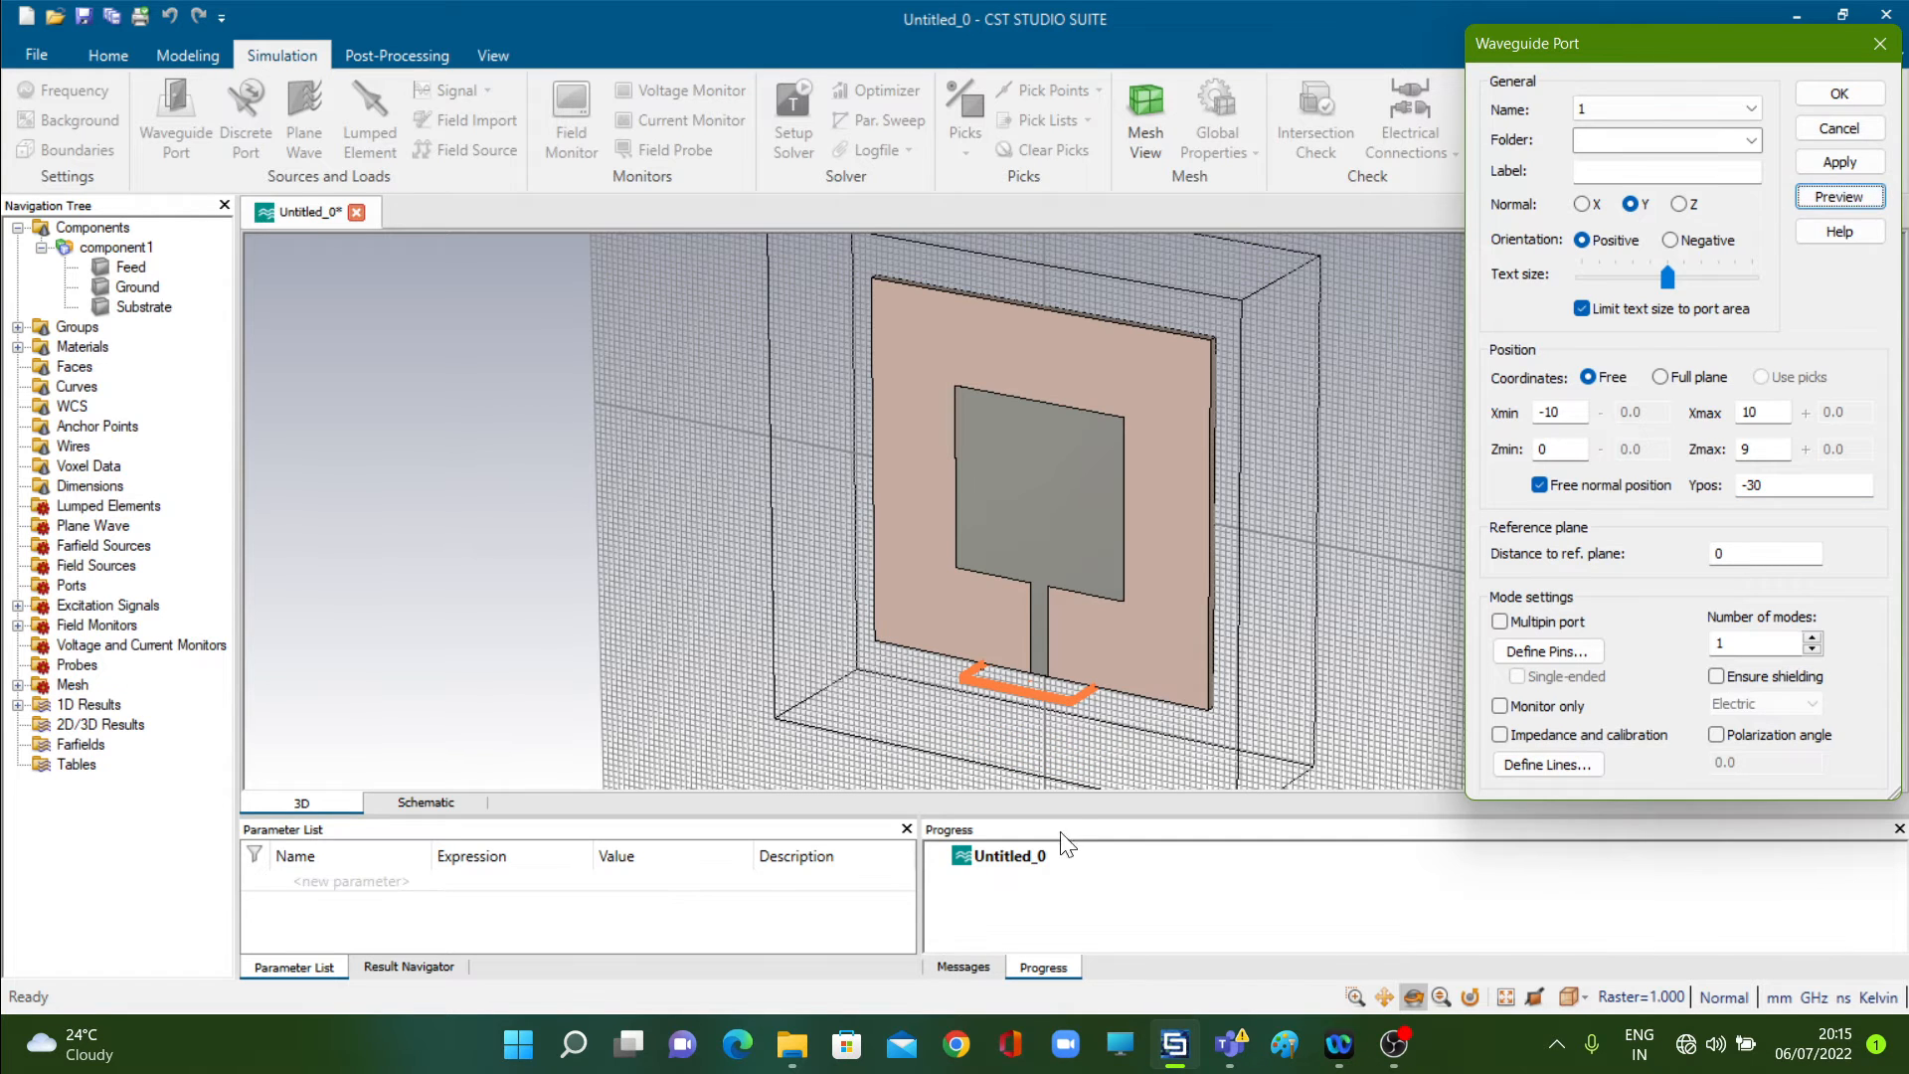
click(1856, 161)
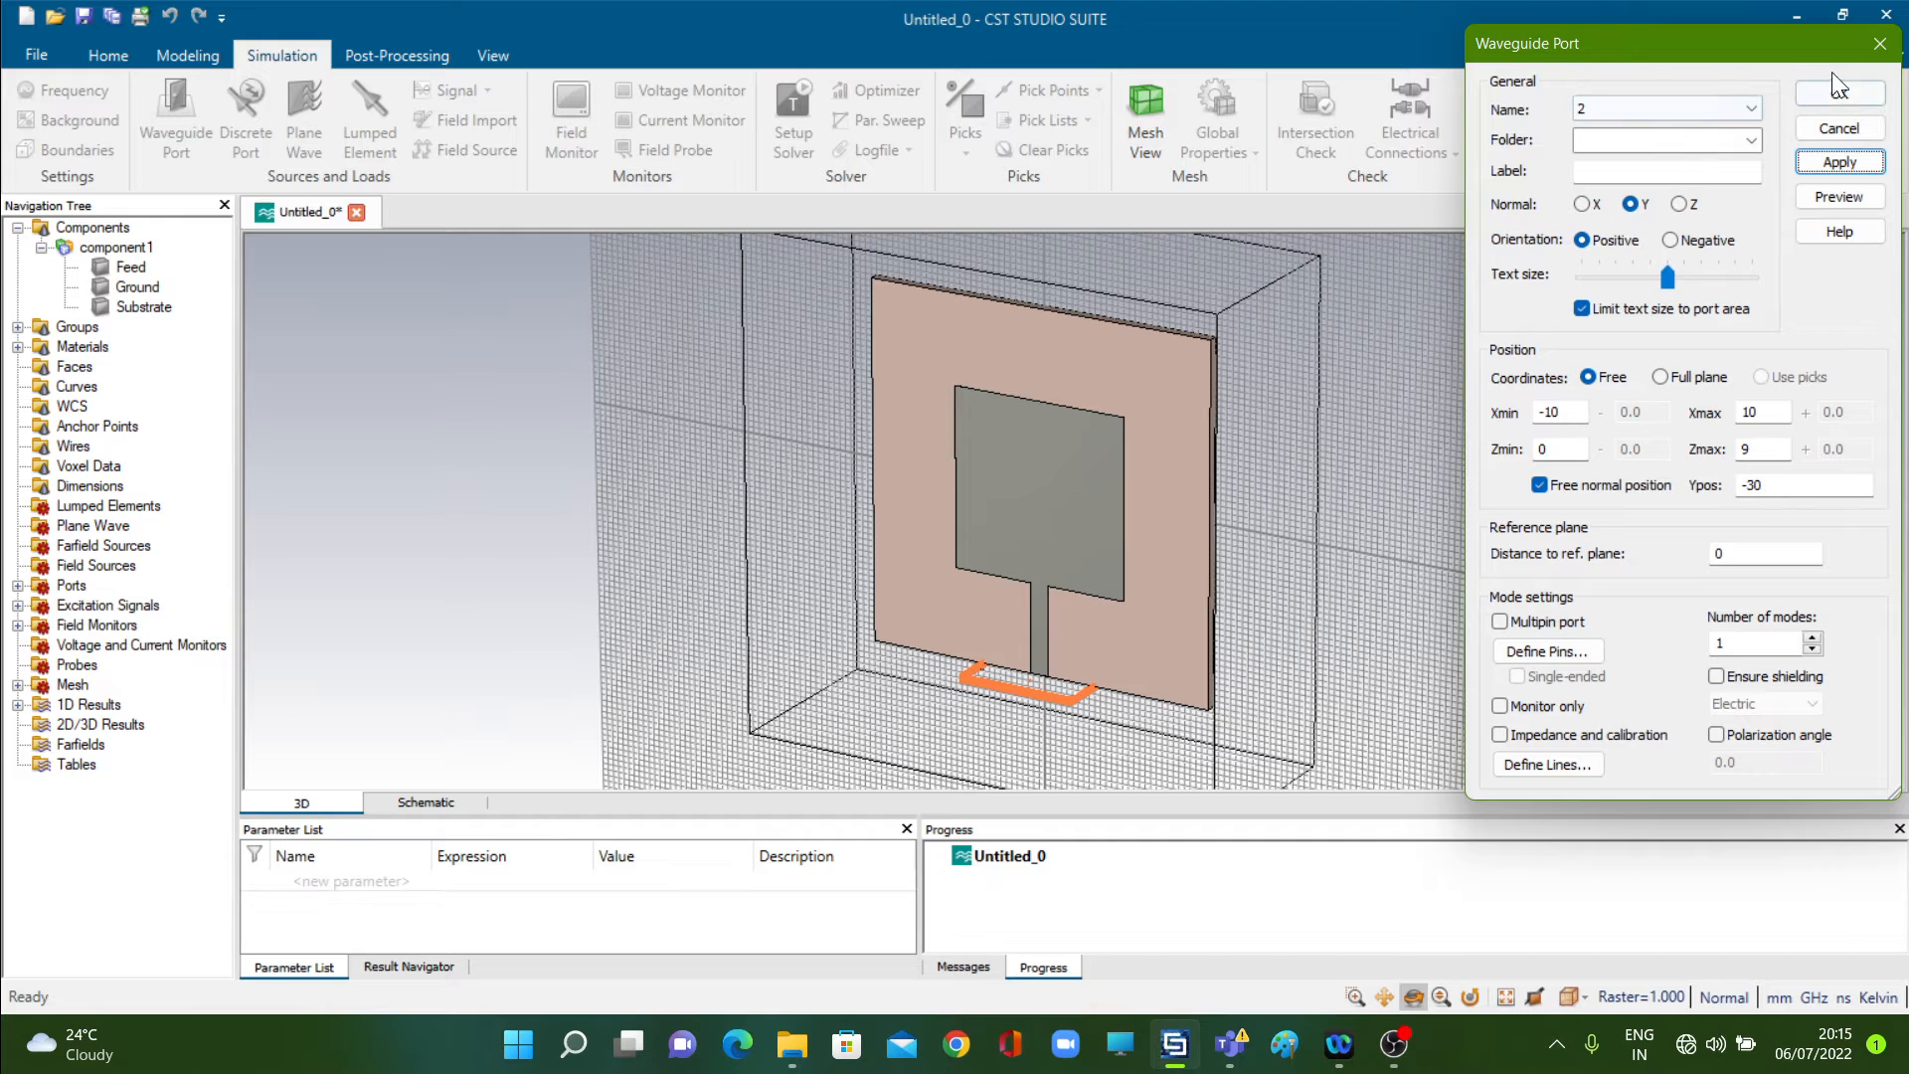
click(1847, 95)
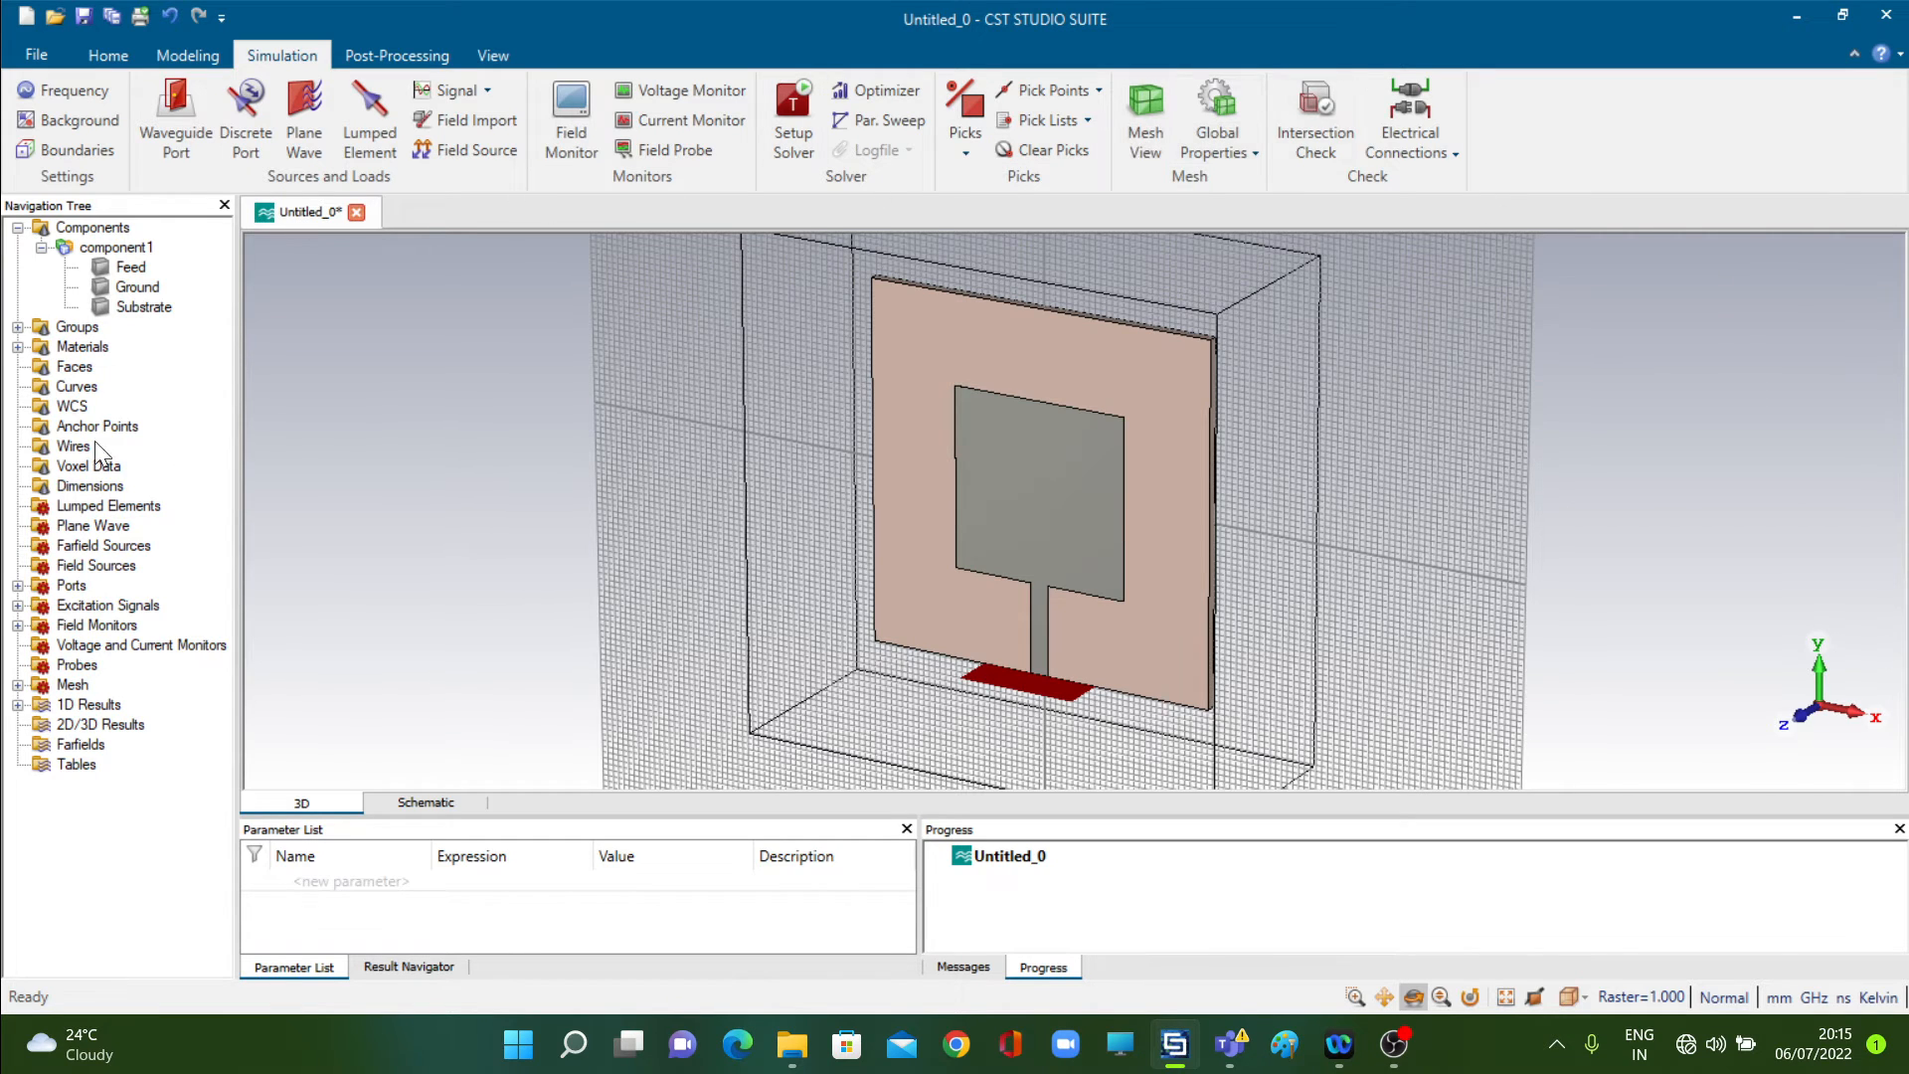
- Delete the duplicate waveguide port port2 and return to the view of all components
double_click(71, 587)
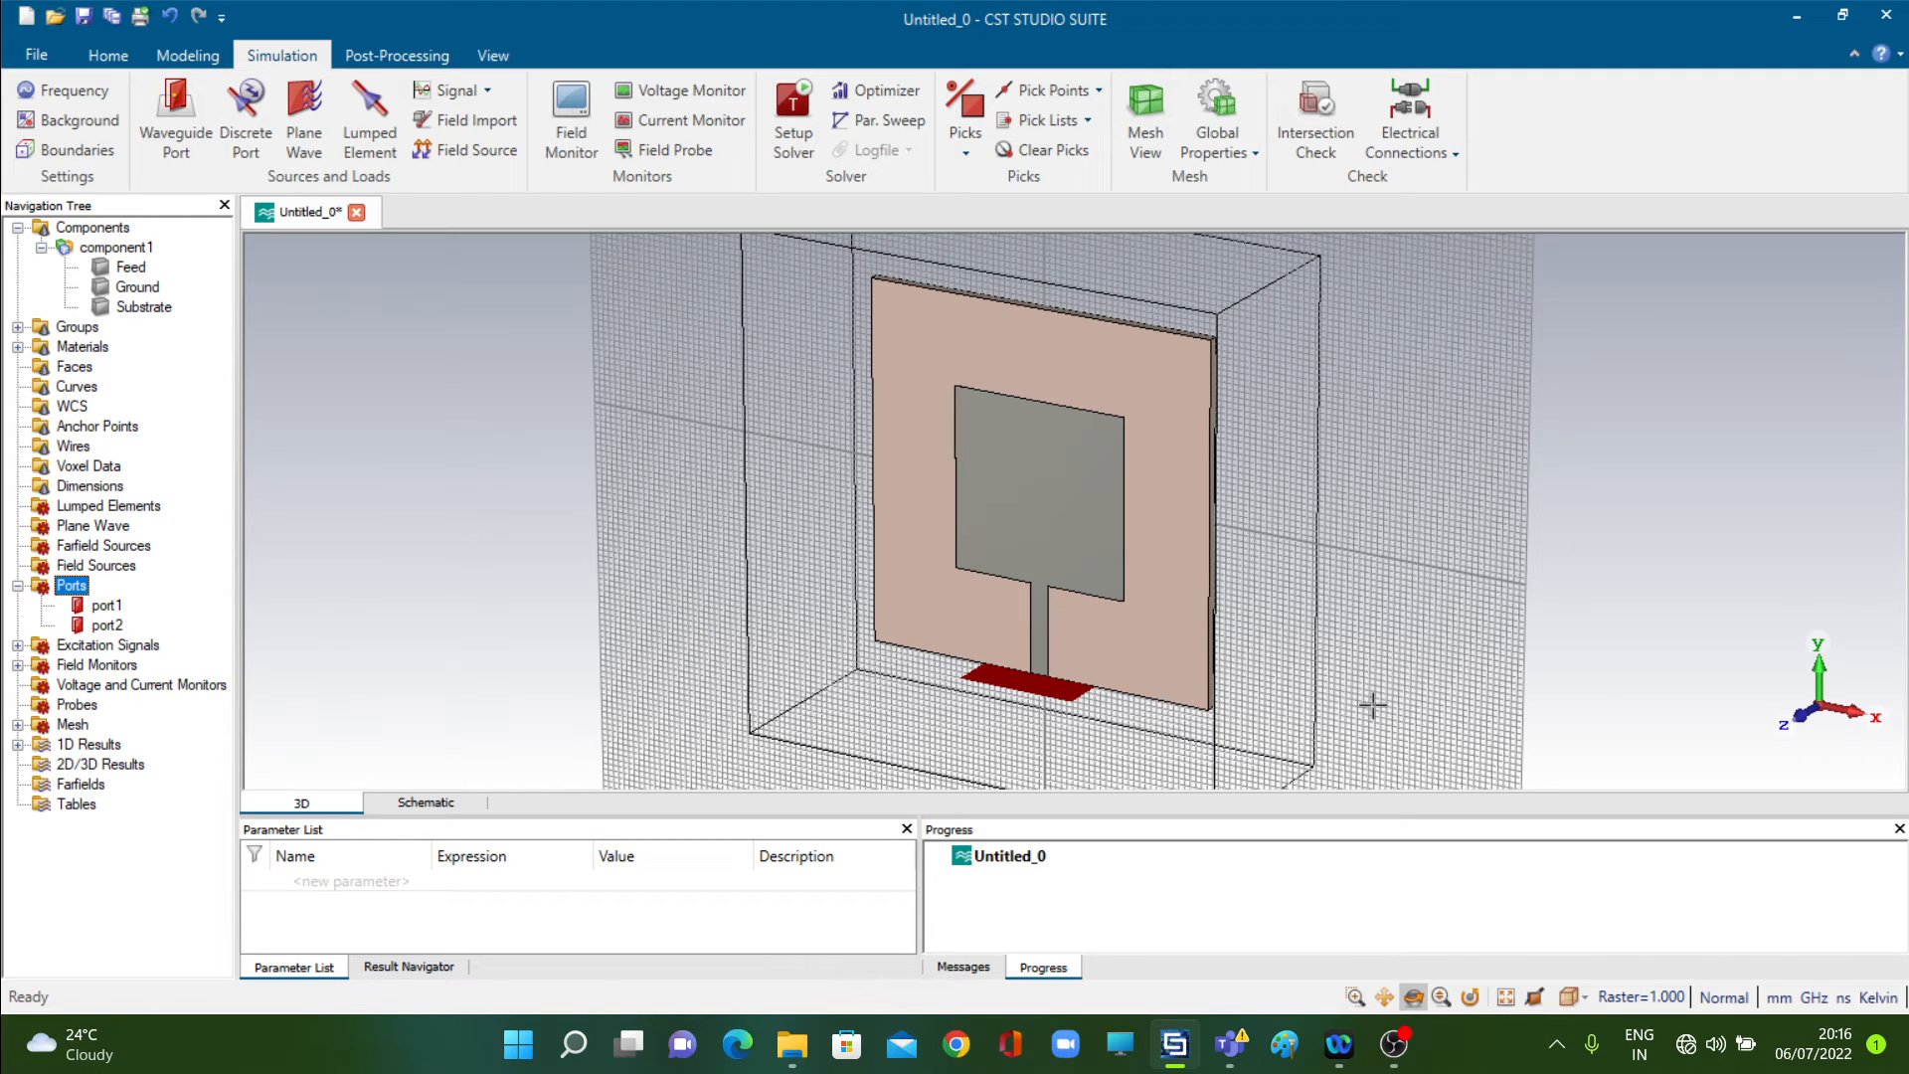
click(110, 626)
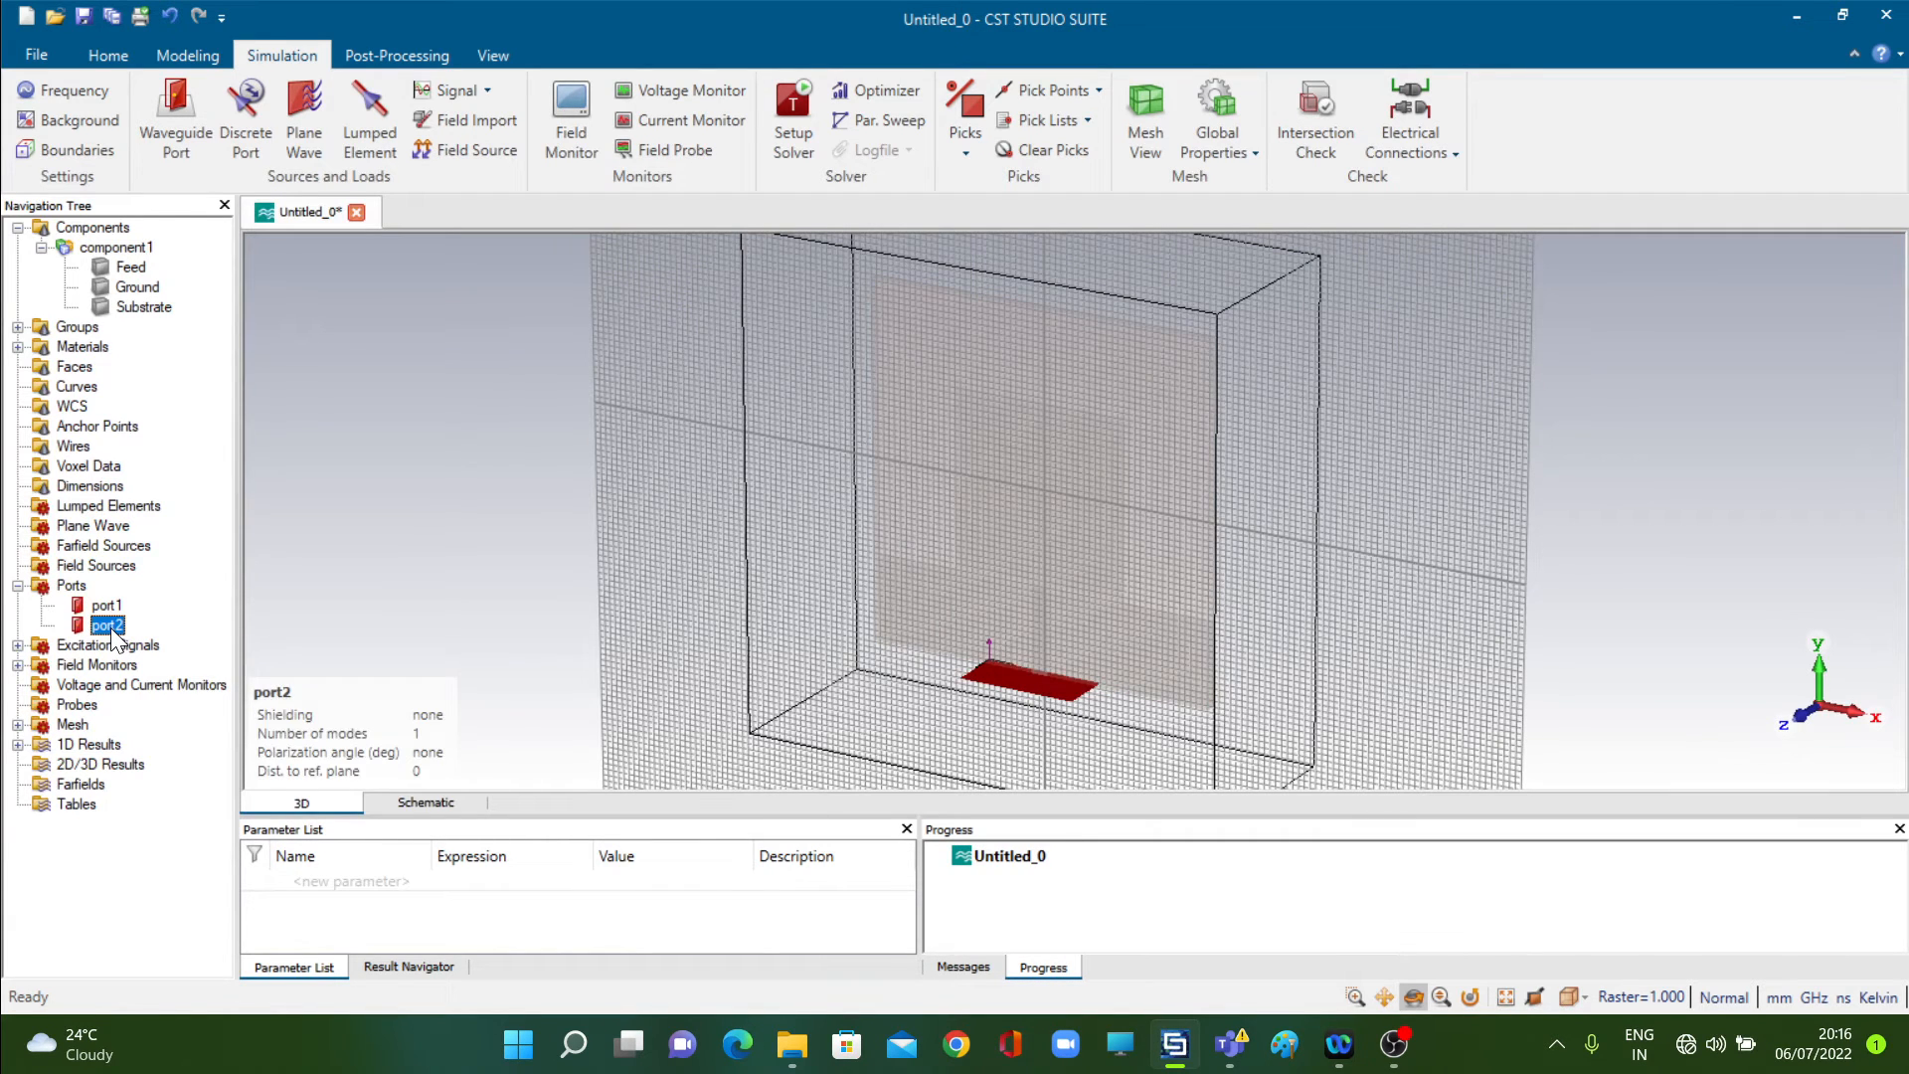
right_click(112, 629)
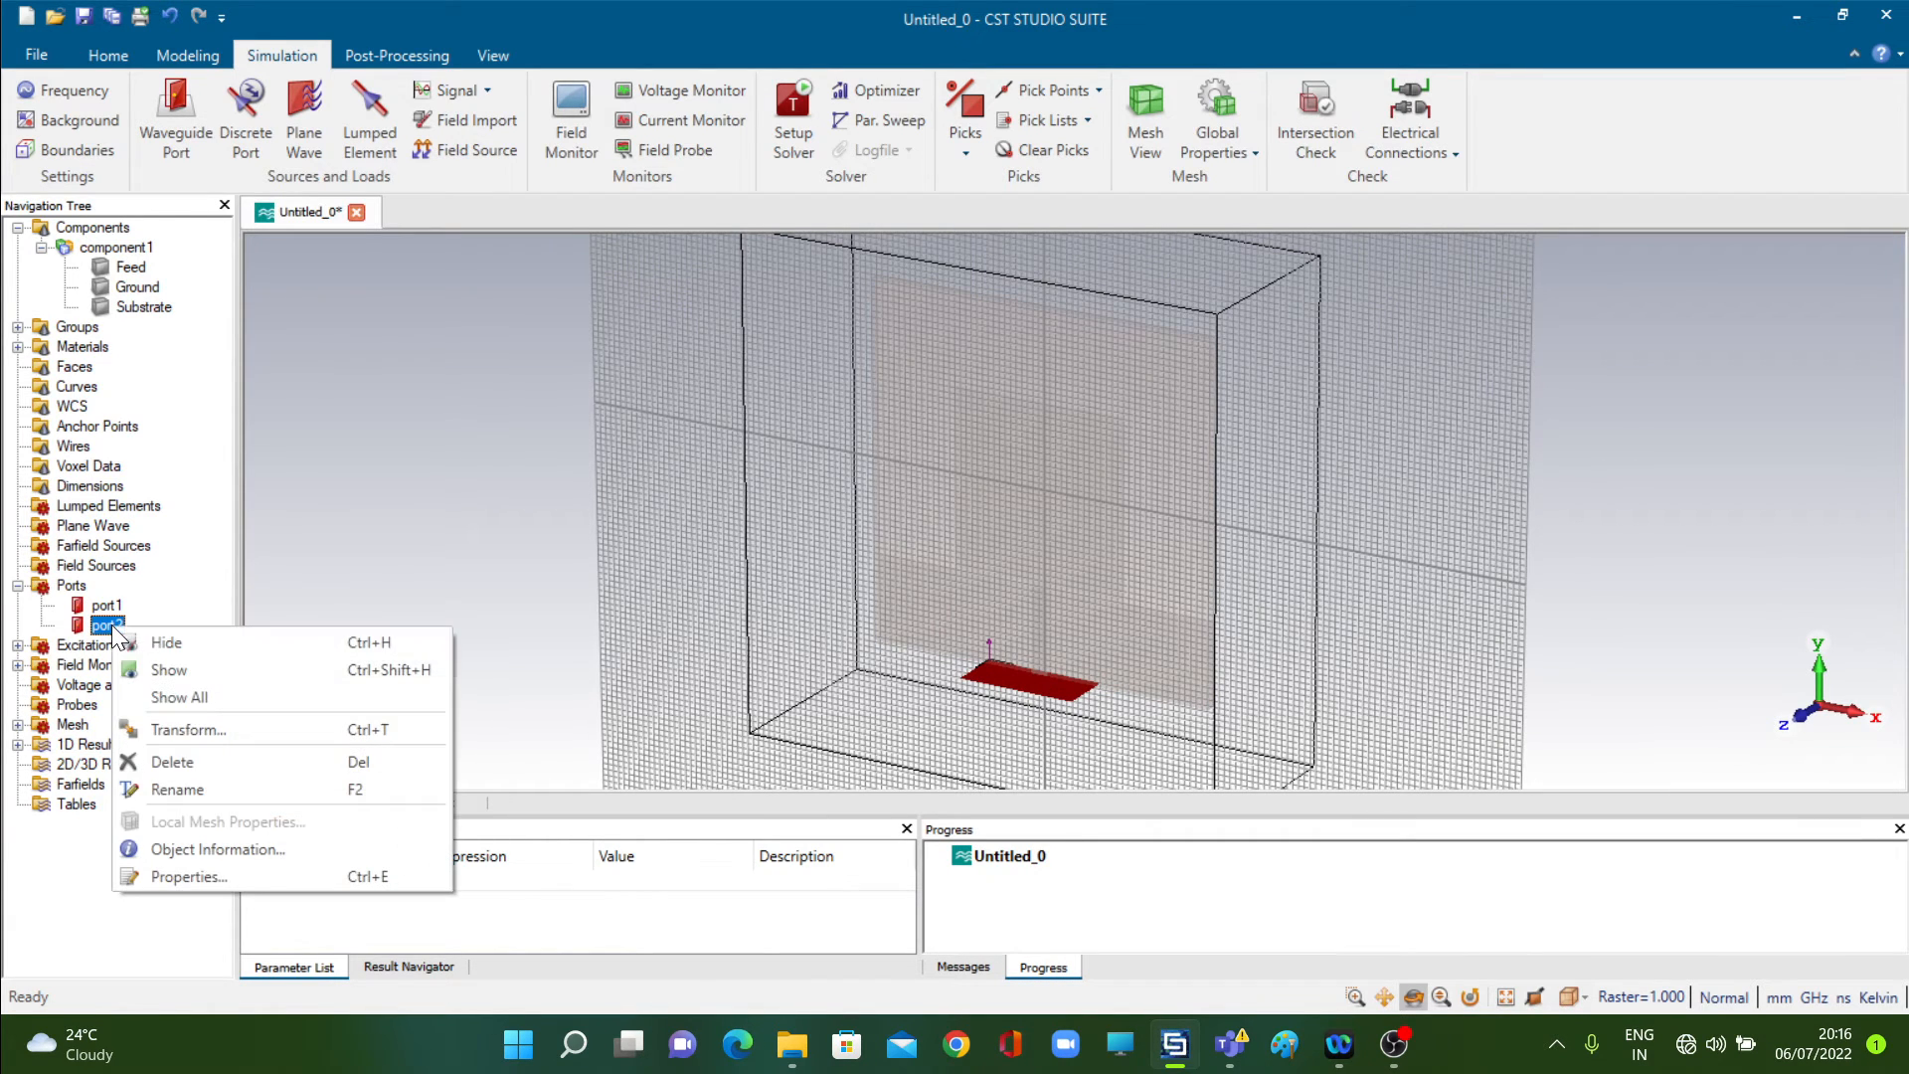
click(173, 761)
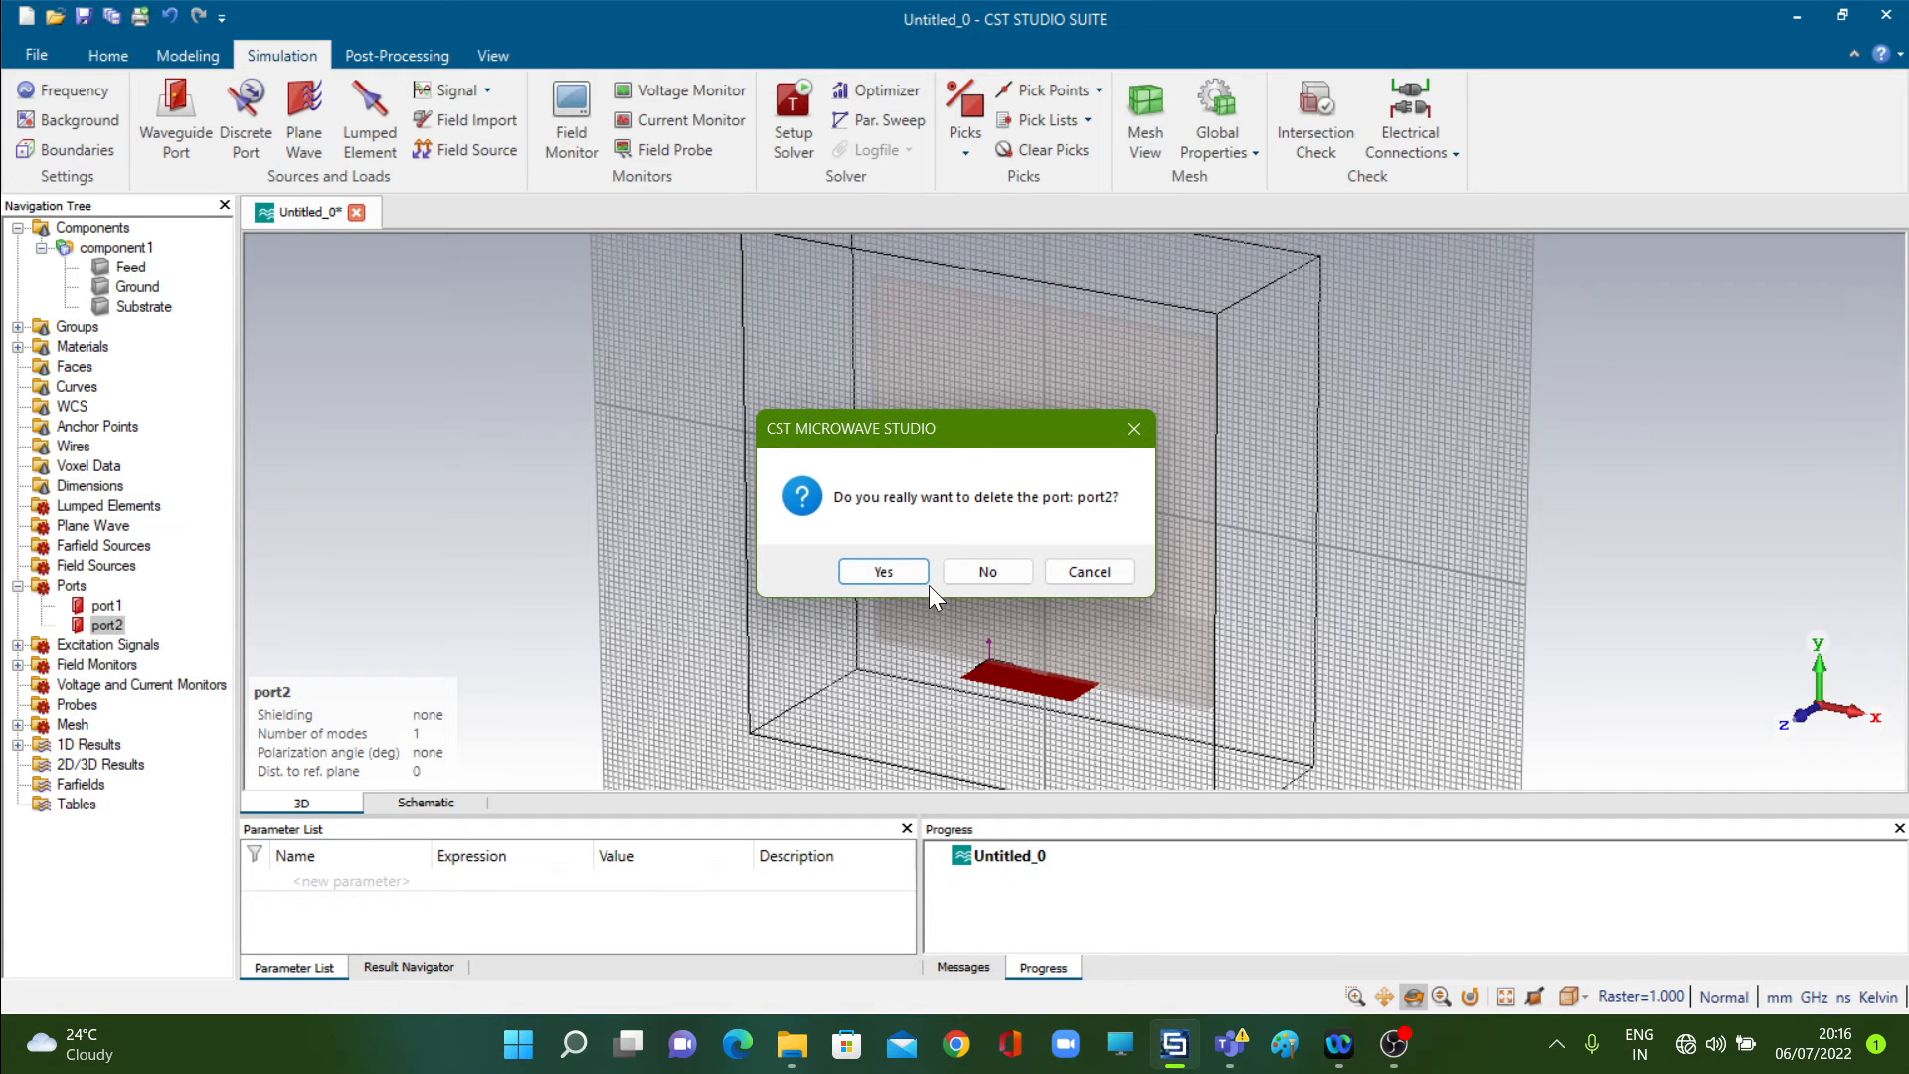
click(882, 571)
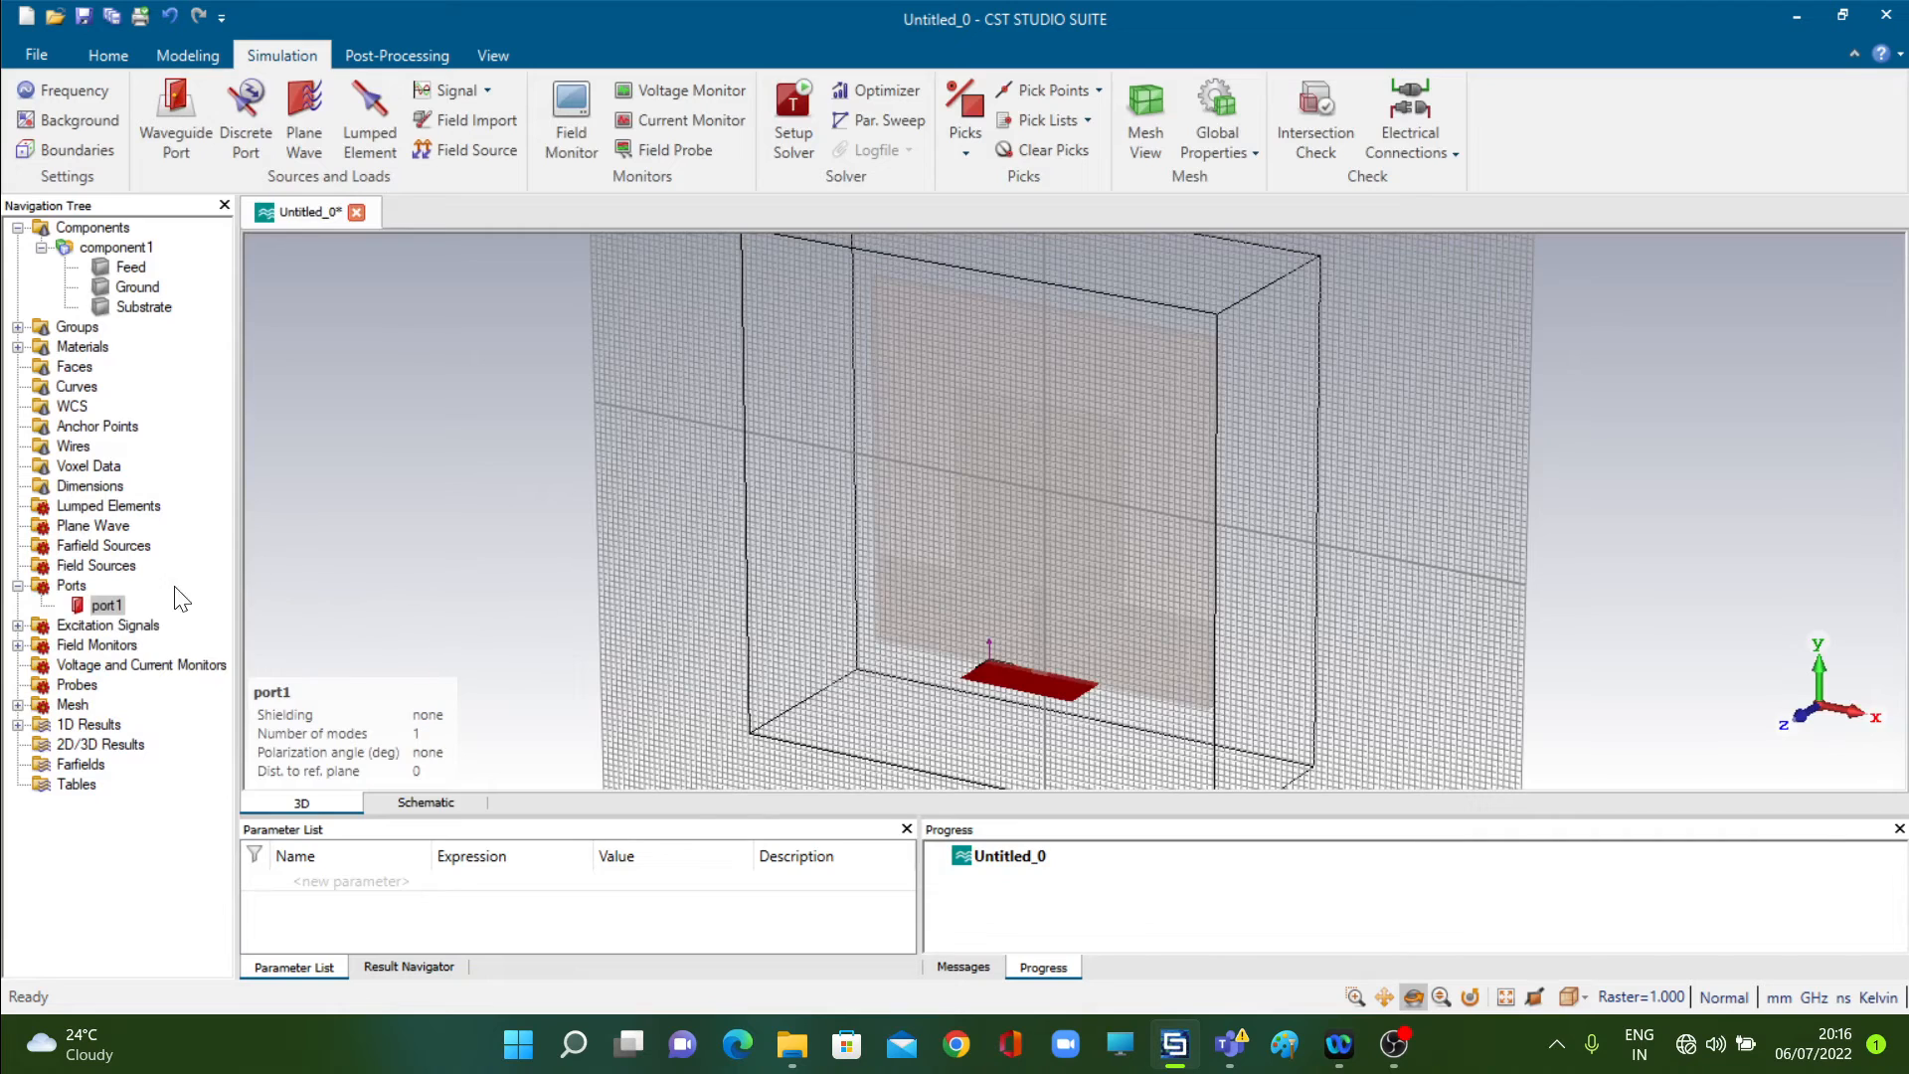
click(91, 229)
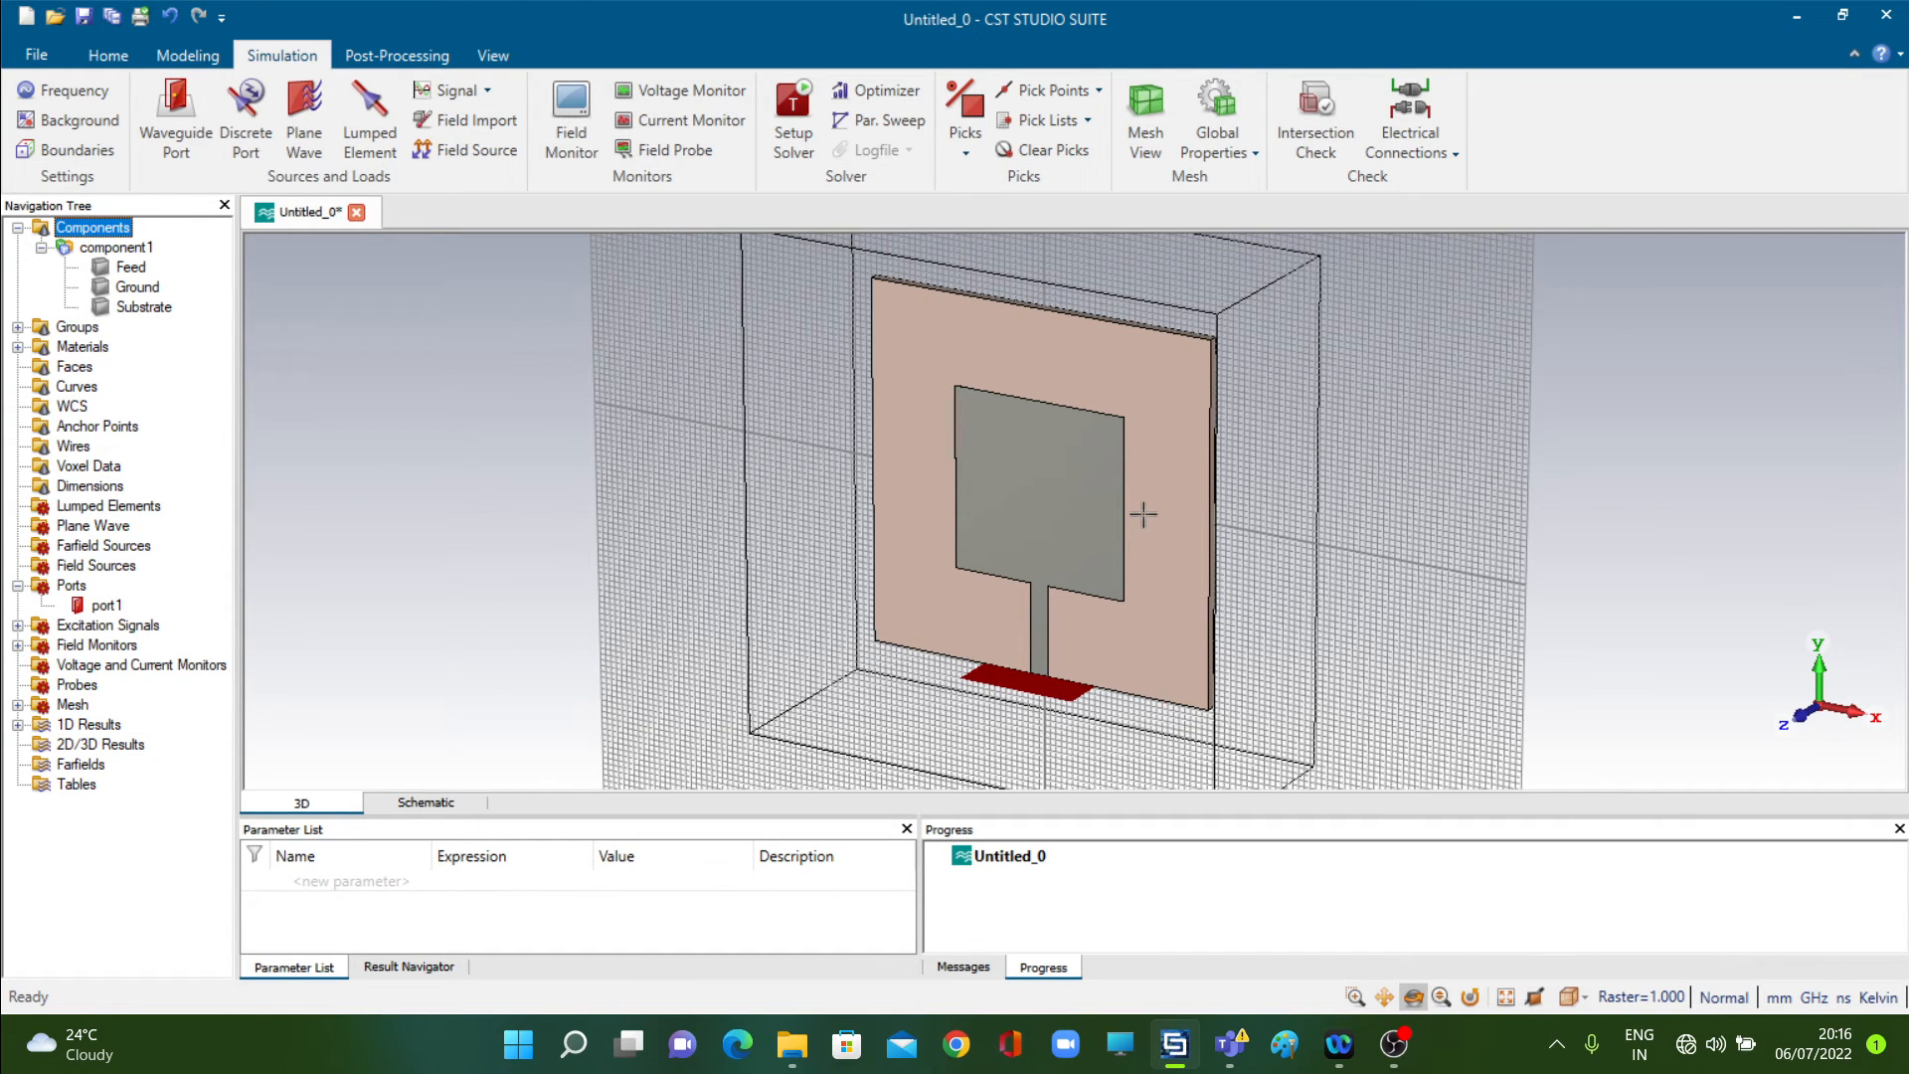
- Add a Farfield/RCS field monitor specified as transient broadband with 30 samples
right_click(90, 648)
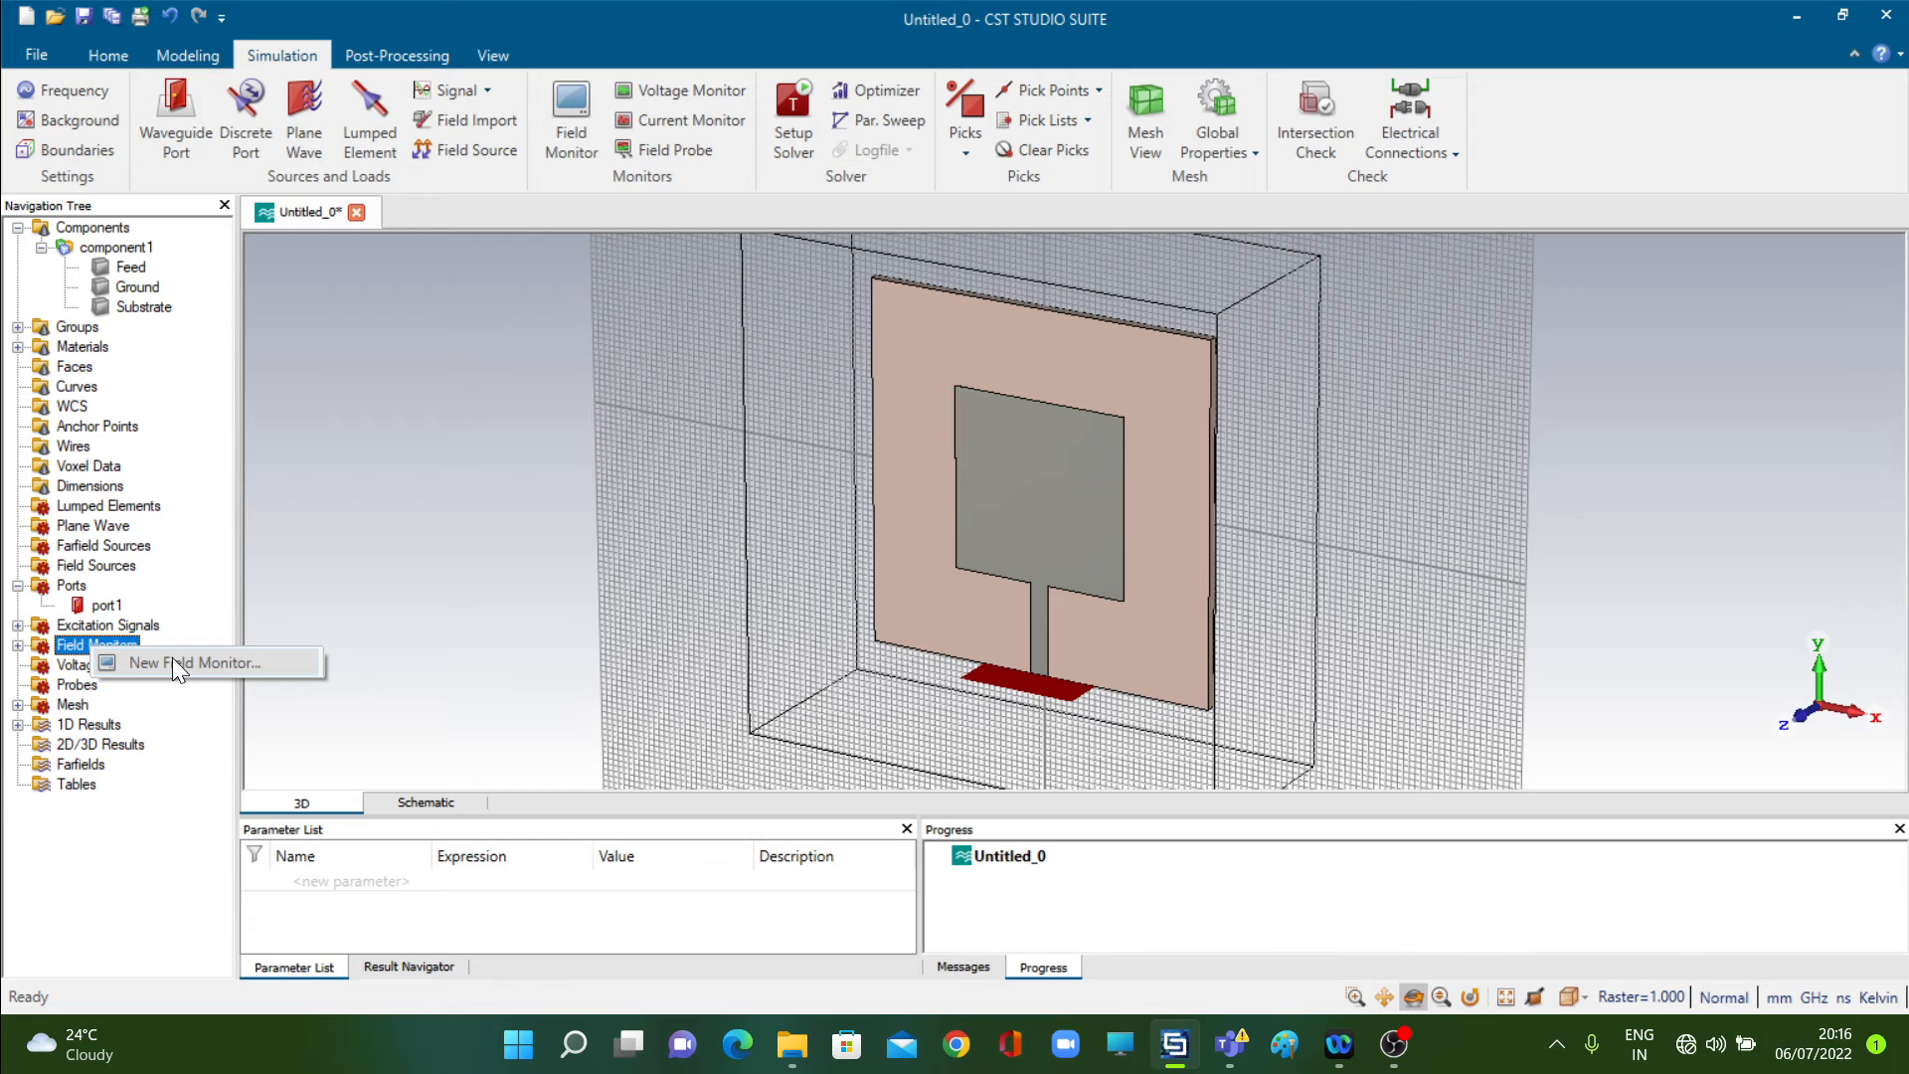
click(175, 664)
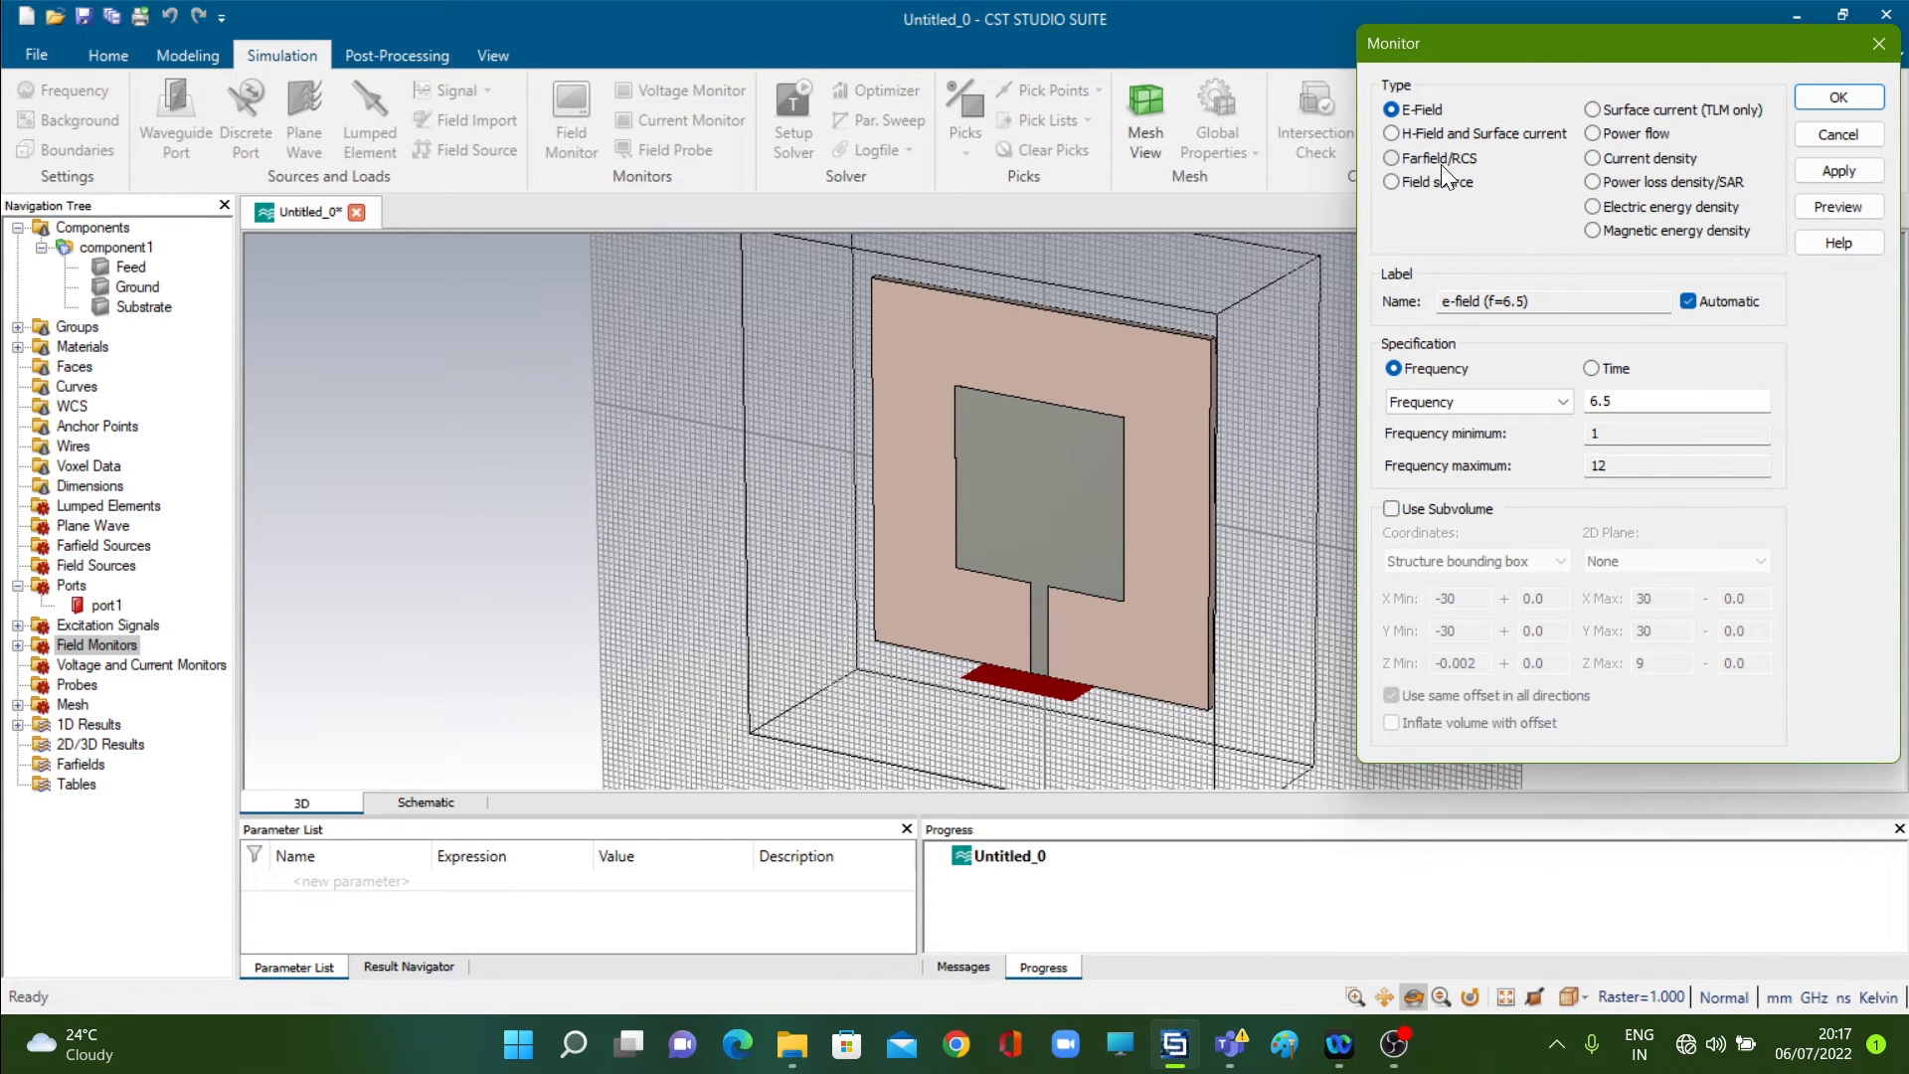
click(1393, 158)
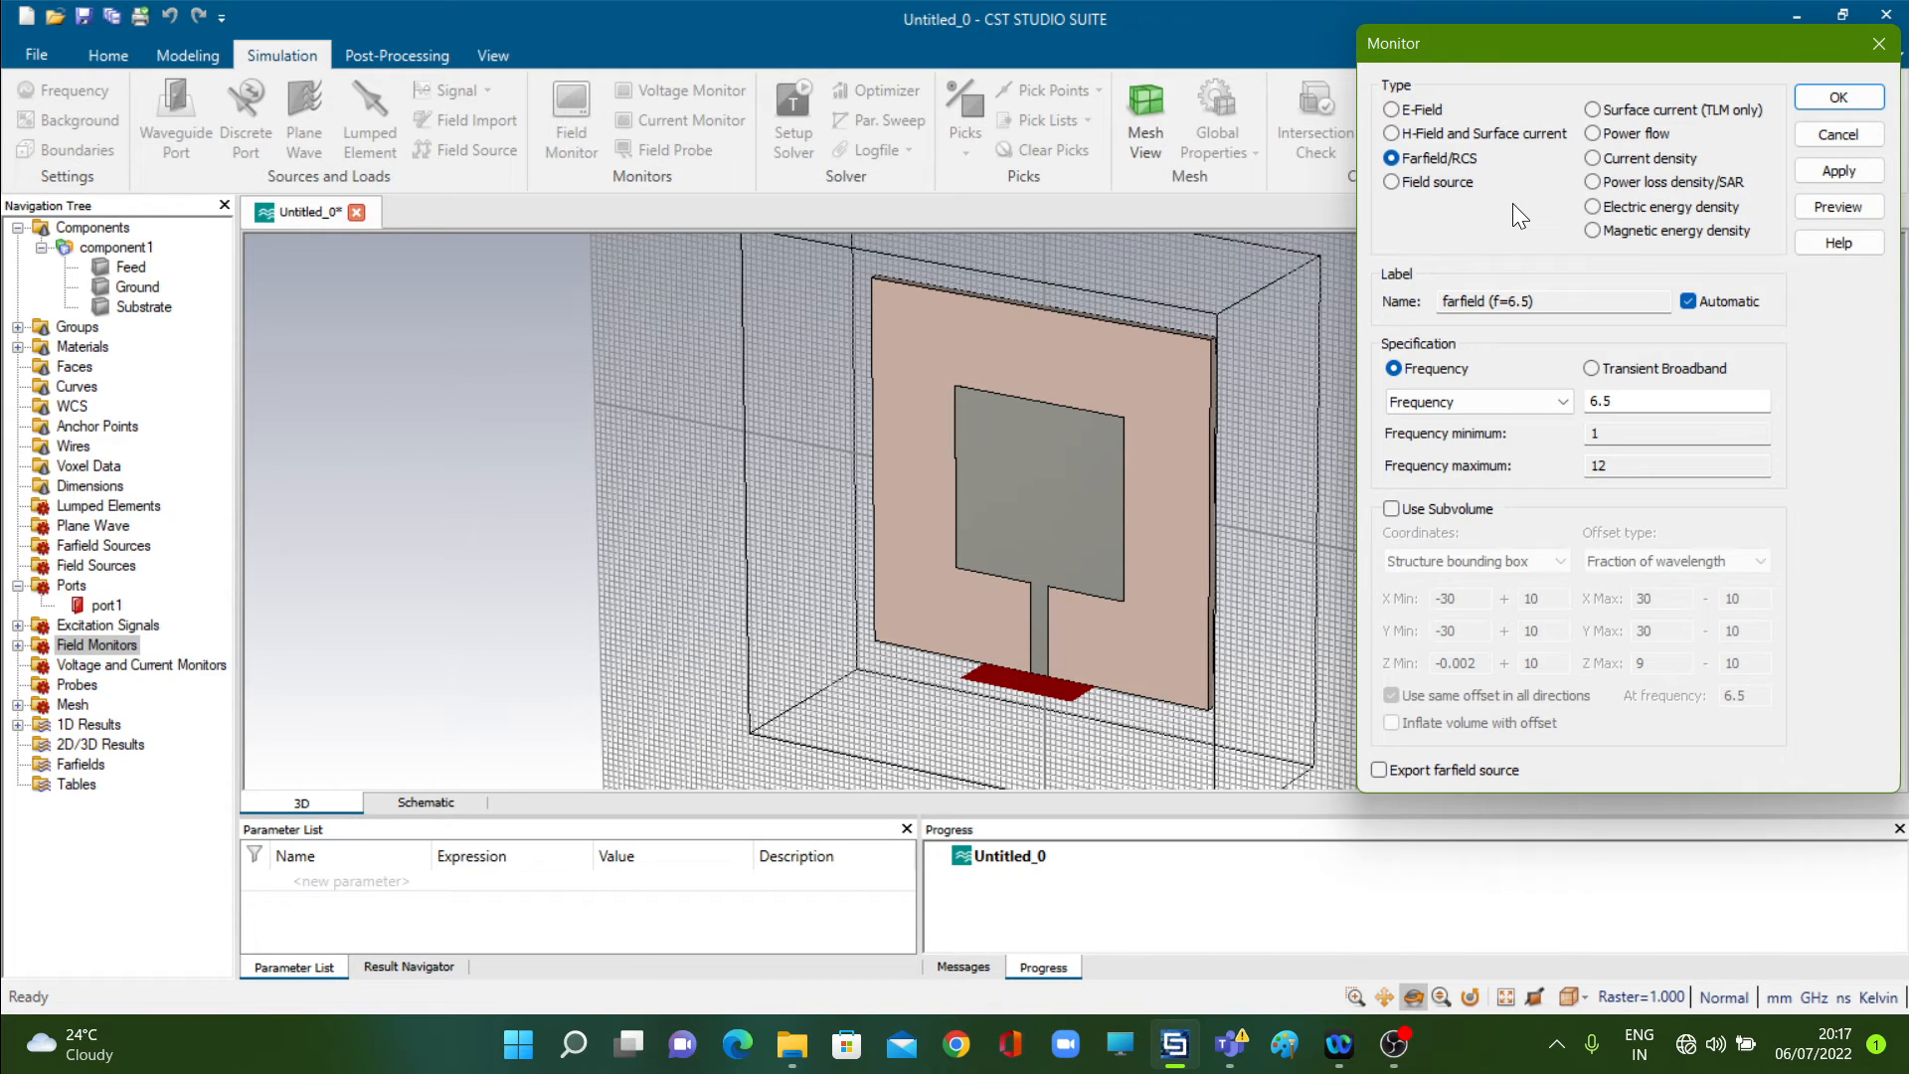
click(1592, 368)
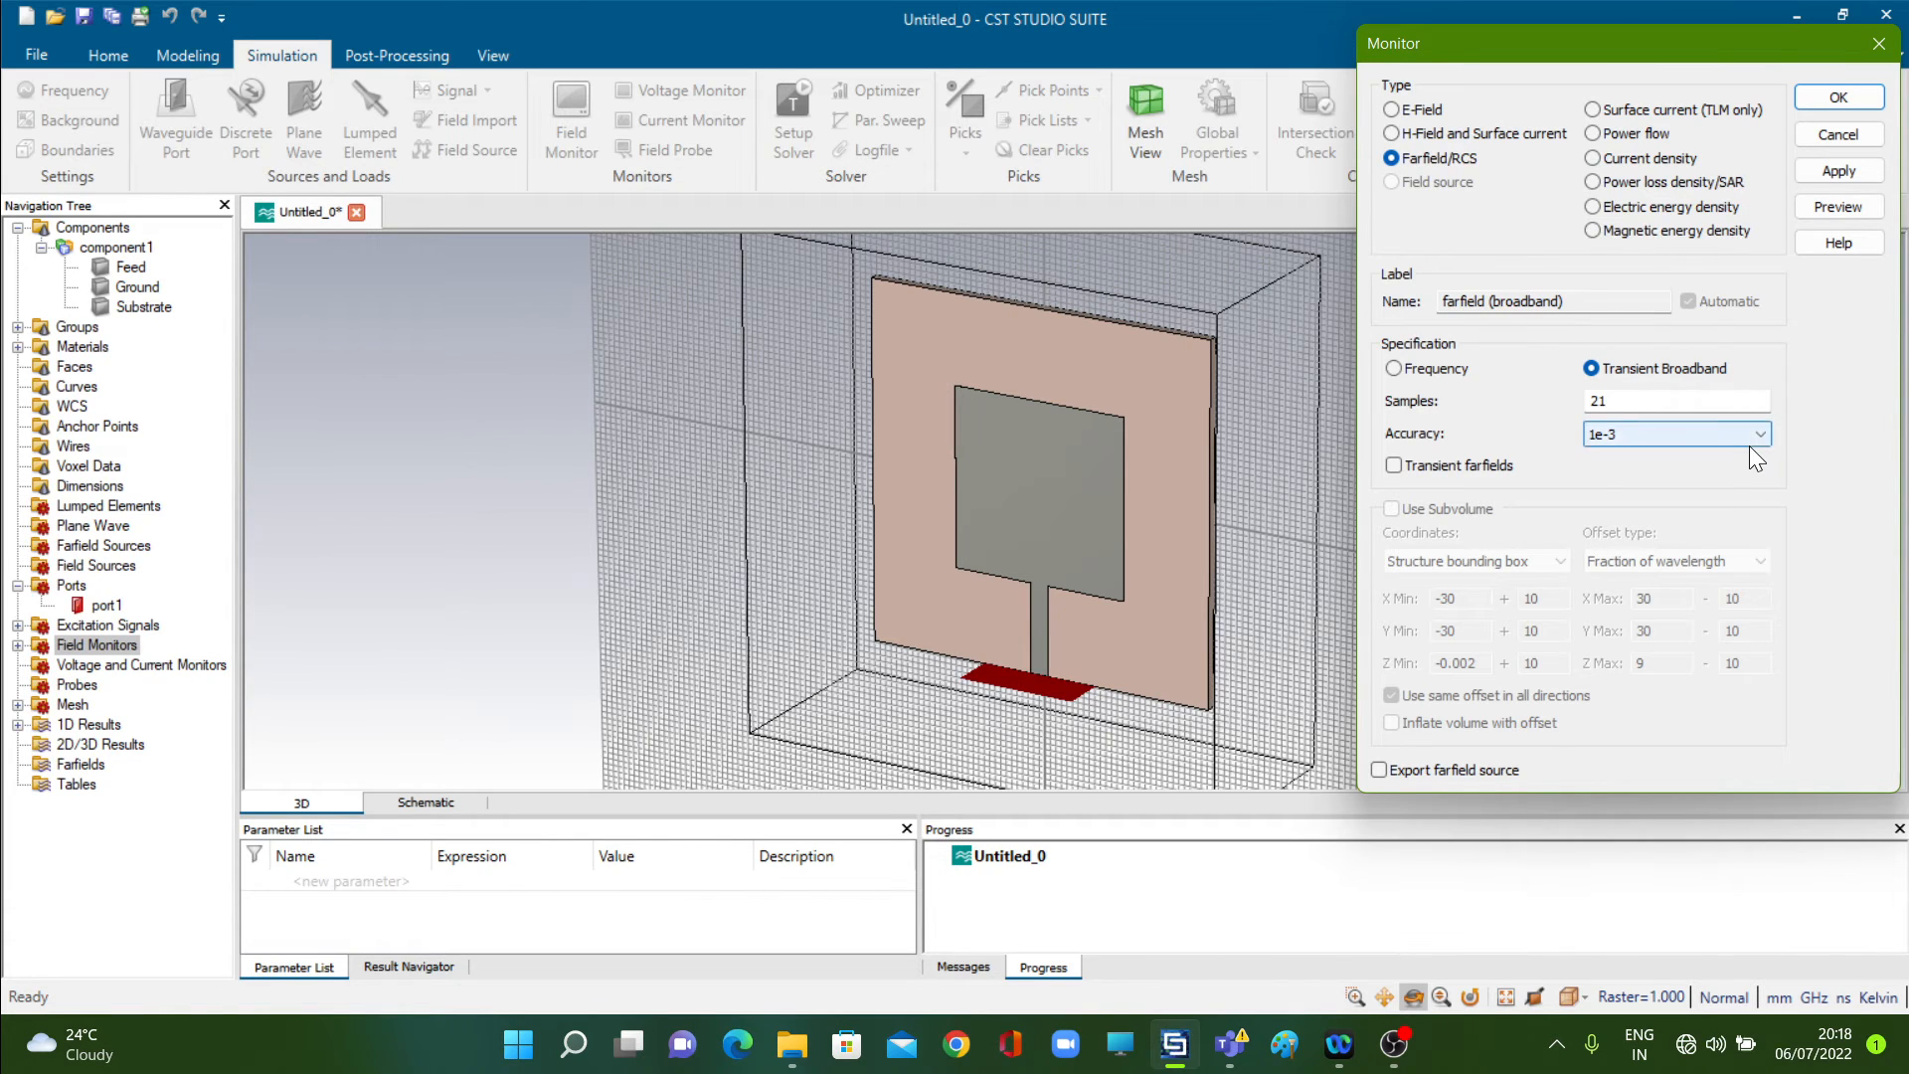
double_click(1634, 399)
text(30)
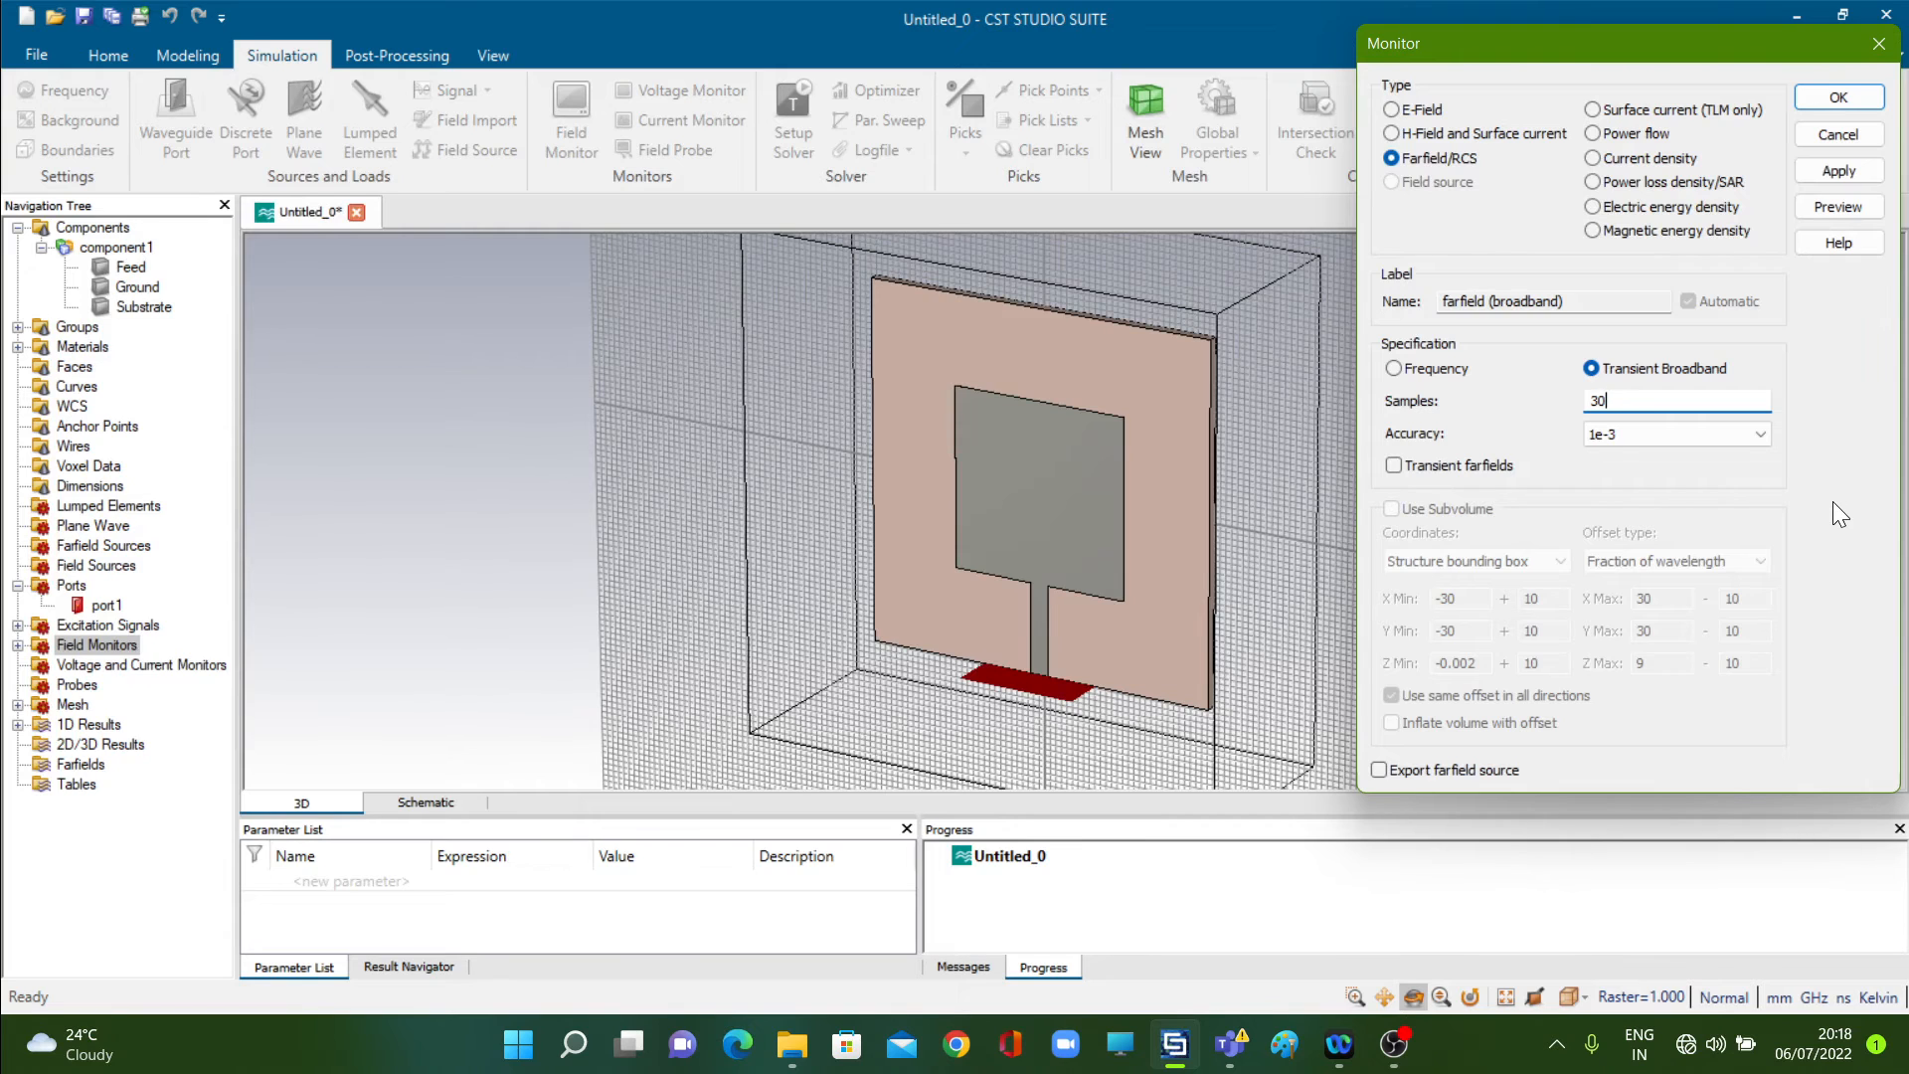
click(1831, 175)
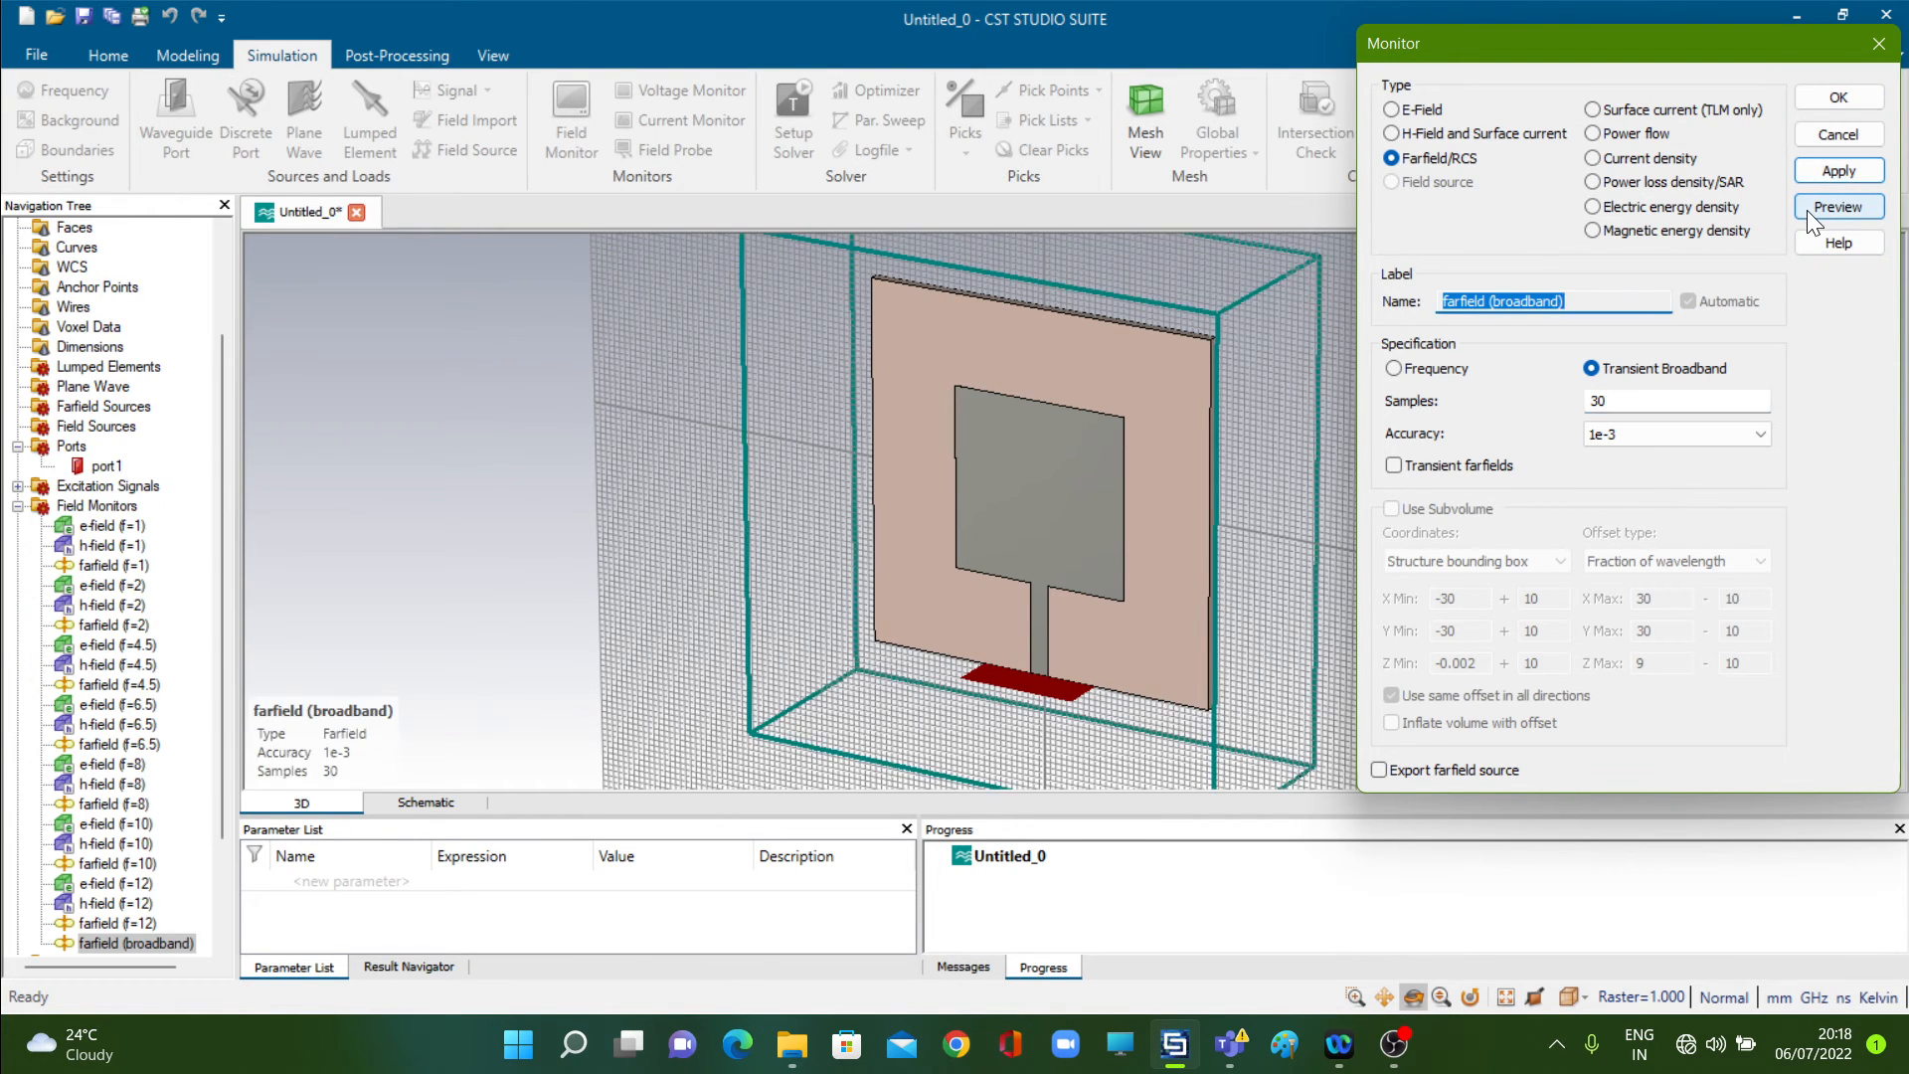
click(1817, 97)
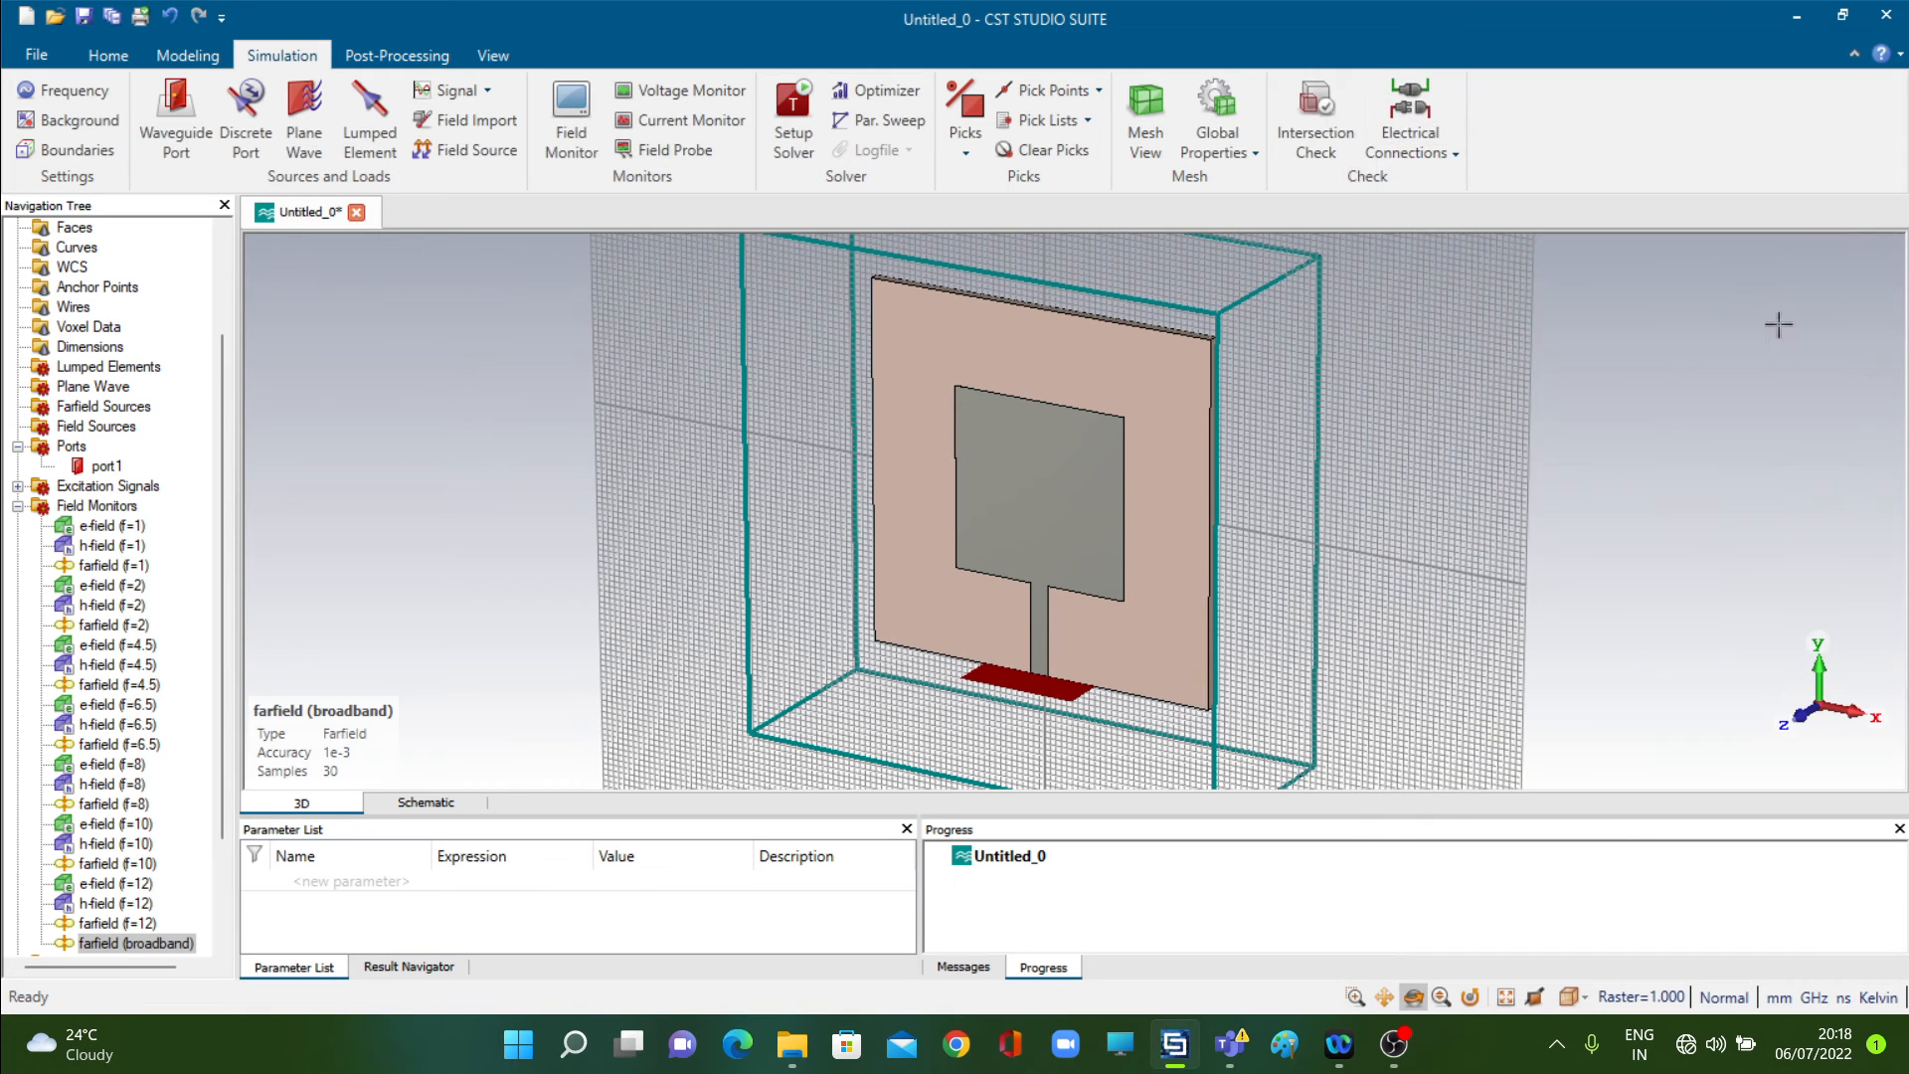
- Start the simulation of the patch antenna
click(100, 53)
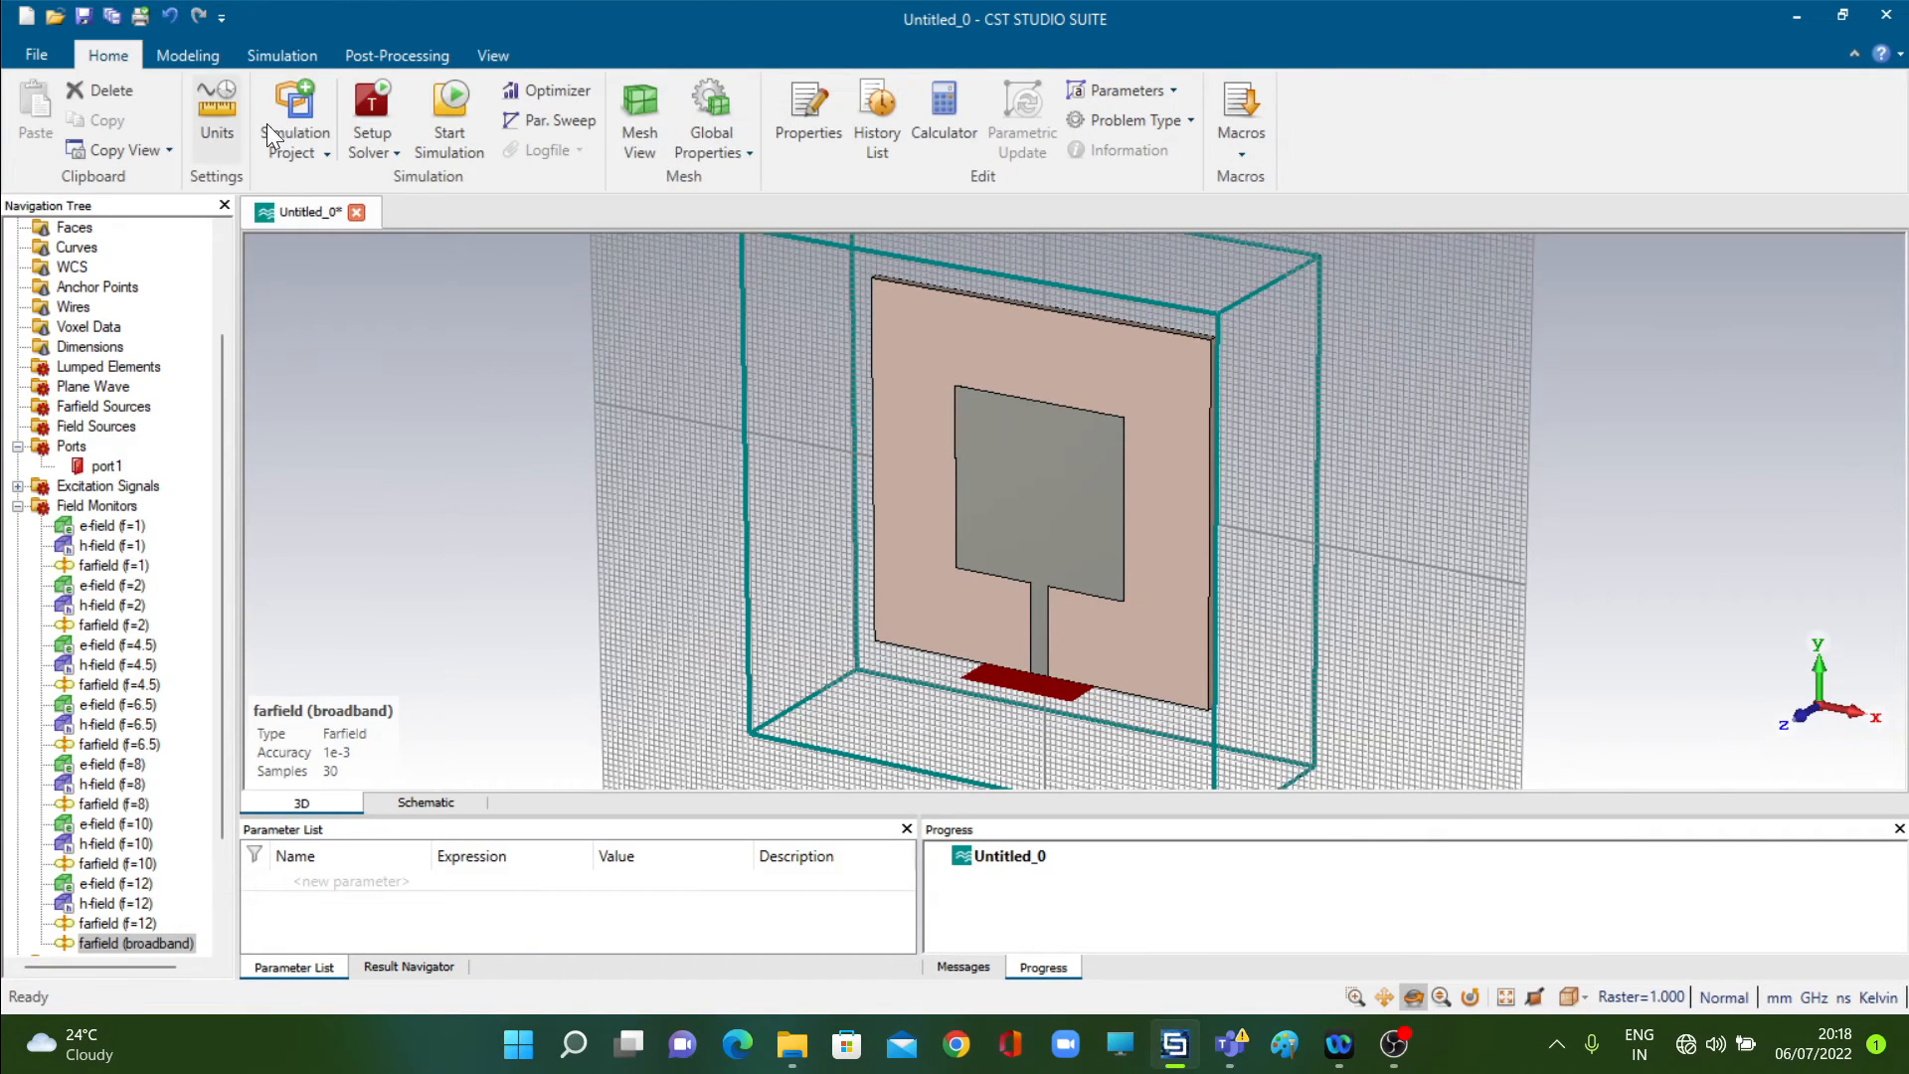
click(446, 128)
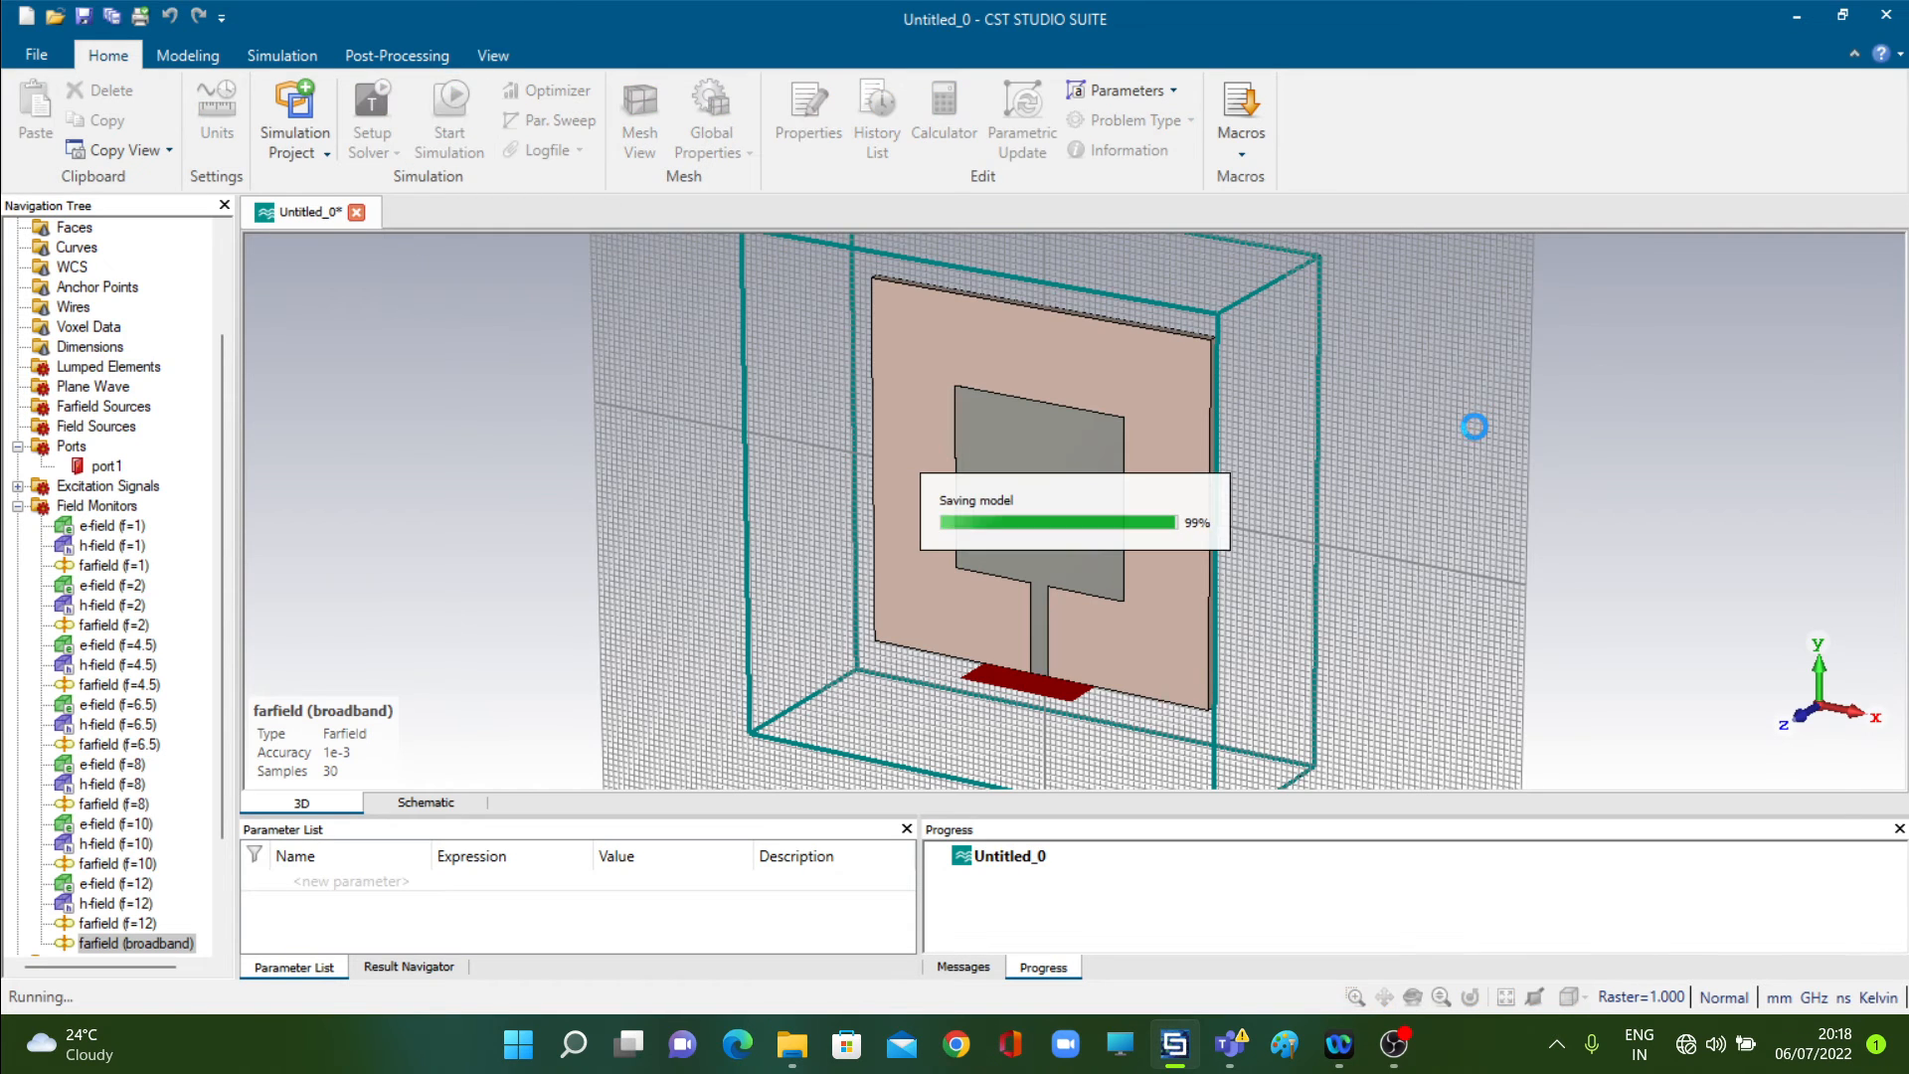